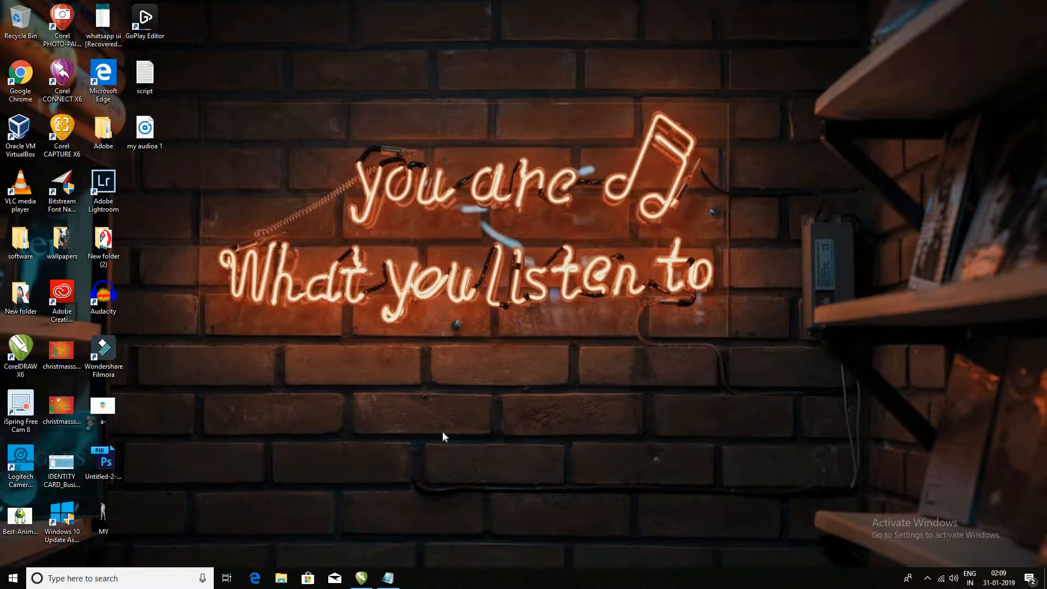
Switch to the open CorelDRAW document and display the Zoom and Pan tool choices
{"action": "left_click", "coordinate": [361, 577]}
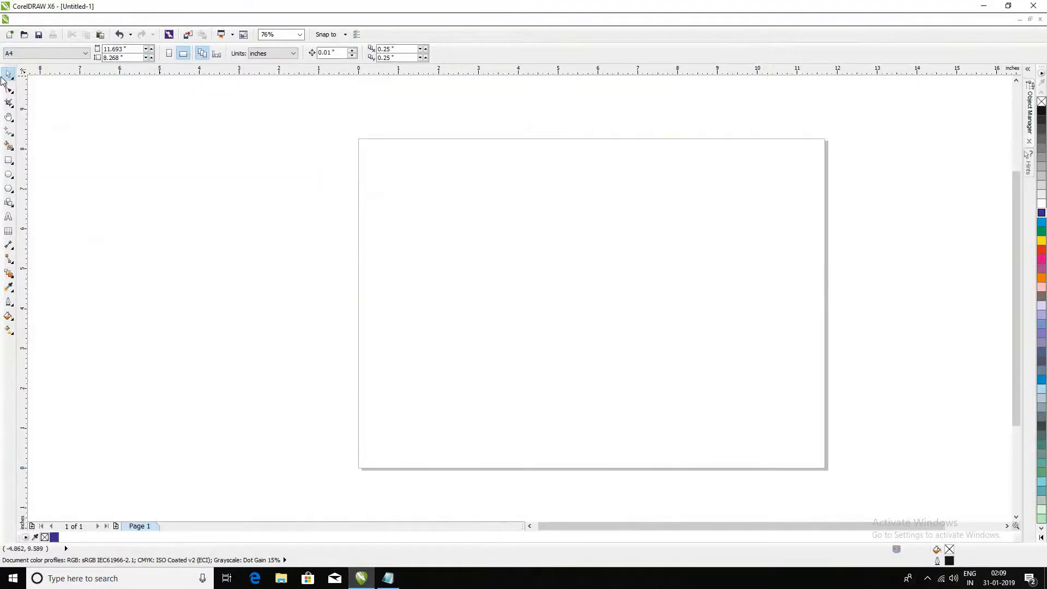
{"action": "left_click", "coordinate": [8, 75]}
{"action": "left_click", "coordinate": [10, 118]}
{"action": "left_click", "coordinate": [10, 116]}
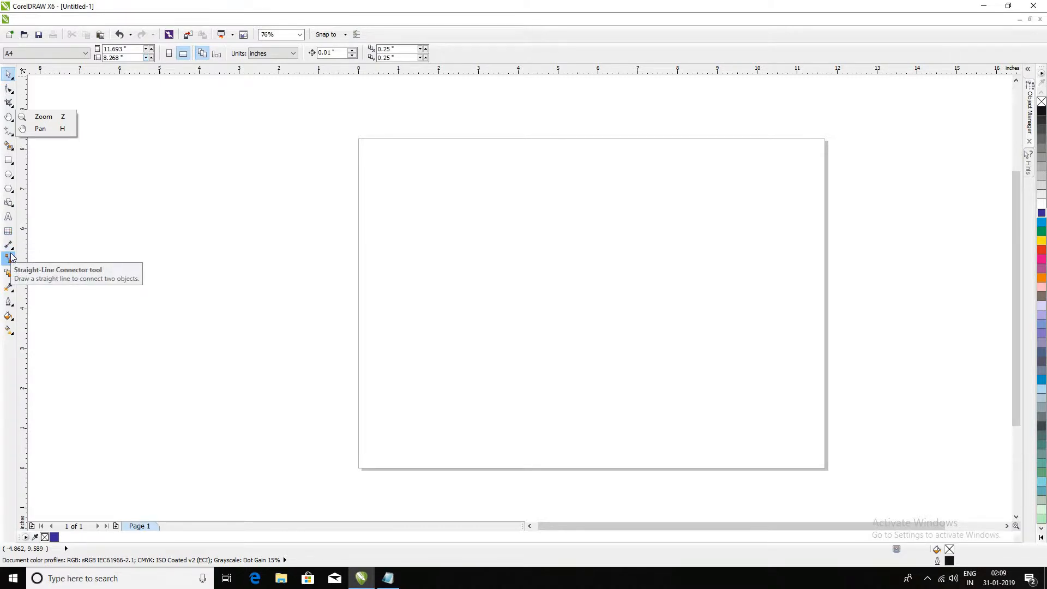
Draw two rectangles side by side on the page, about 3.01 by 2.75 inches and 2.63 by 2.72 inches
{"action": "left_click", "coordinate": [8, 160]}
{"action": "left_click_drag", "start_coordinate": [413, 199], "coordinate": [533, 306]}
{"action": "left_click_drag", "start_coordinate": [625, 224], "coordinate": [730, 332]}
Reposition both rectangles with the Pick tool, shifting the first toward the page's left edge and the second up and left
{"action": "left_click", "coordinate": [10, 76]}
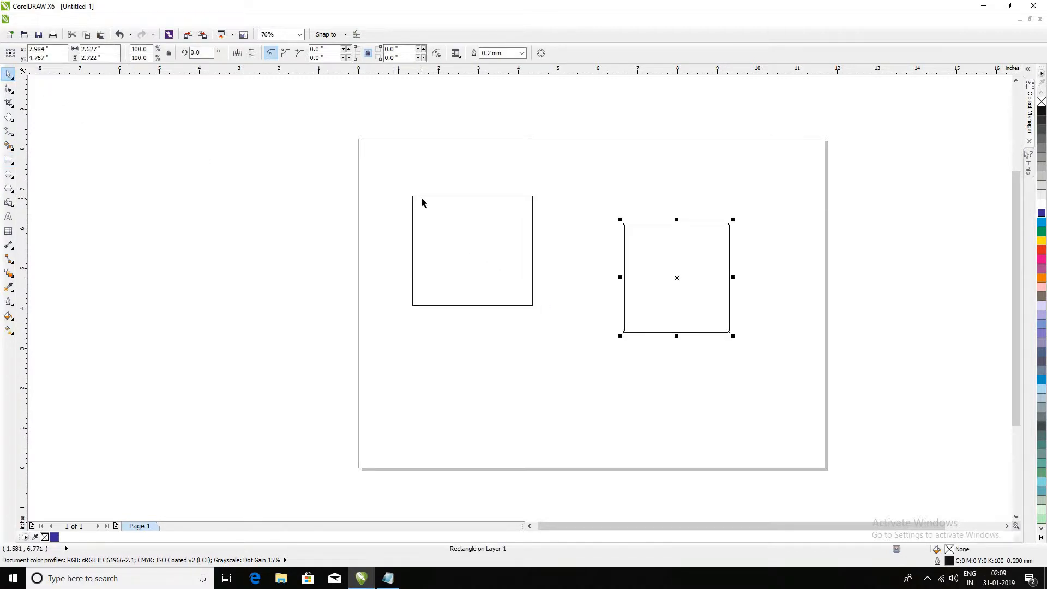
{"action": "left_click_drag", "start_coordinate": [422, 198], "coordinate": [238, 146]}
{"action": "left_click_drag", "start_coordinate": [245, 147], "coordinate": [422, 137]}
{"action": "left_click_drag", "start_coordinate": [423, 137], "coordinate": [460, 155]}
{"action": "left_click_drag", "start_coordinate": [657, 224], "coordinate": [611, 186]}
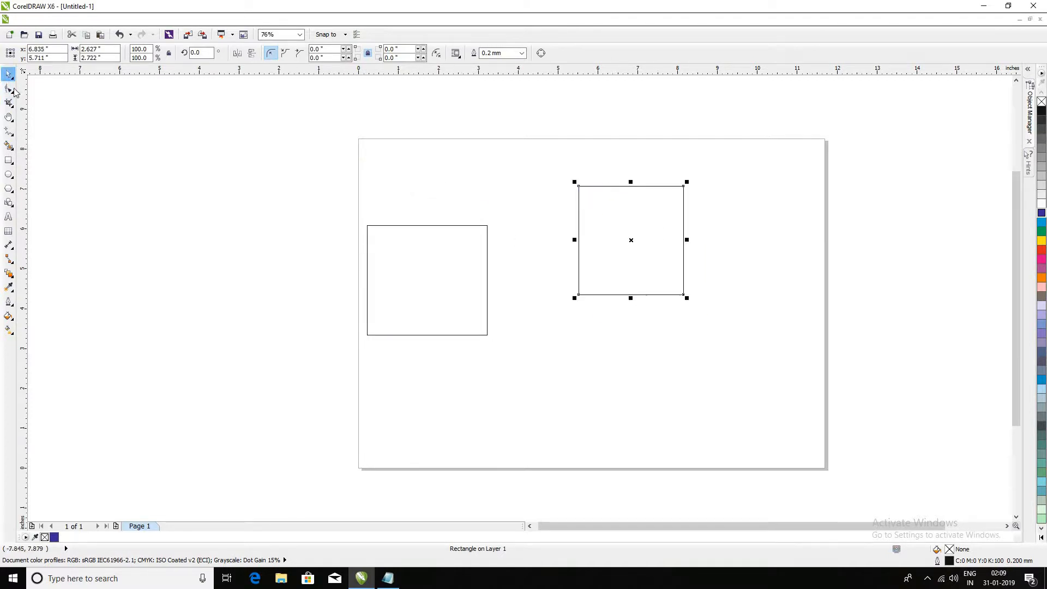
Move the left rectangle around with the Freehand Pick tool, ending across the page's left edge
{"action": "left_click", "coordinate": [8, 76]}
{"action": "left_click", "coordinate": [40, 86]}
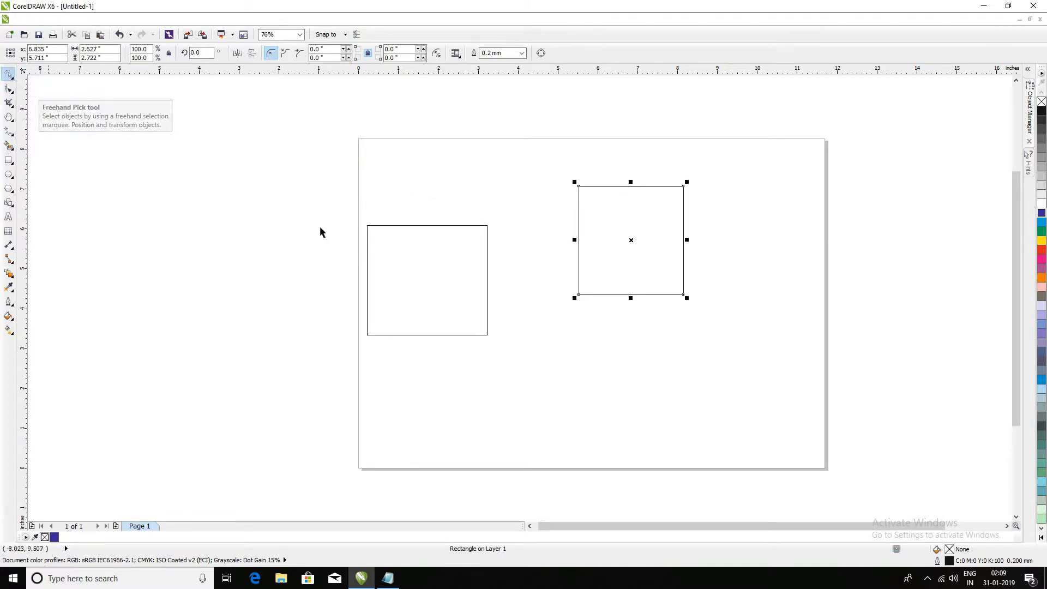
{"action": "mouse_move", "coordinate": [515, 292]}
{"action": "left_mouse_down"}
{"action": "mouse_move", "coordinate": [504, 334]}
{"action": "mouse_move", "coordinate": [462, 359]}
{"action": "mouse_move", "coordinate": [398, 354]}
{"action": "mouse_move", "coordinate": [359, 337]}
{"action": "left_mouse_up"}
{"action": "mouse_move", "coordinate": [367, 226]}
{"action": "left_mouse_down"}
{"action": "mouse_move", "coordinate": [380, 225]}
{"action": "mouse_move", "coordinate": [382, 172]}
{"action": "left_mouse_up"}
{"action": "left_click_drag", "start_coordinate": [383, 172], "coordinate": [388, 247]}
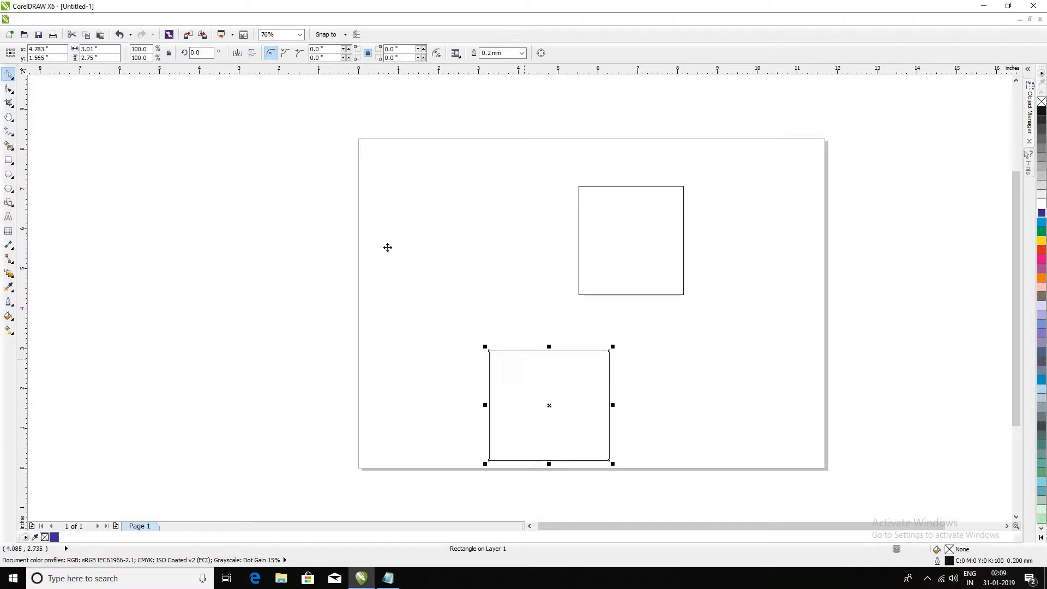
Magnify the left rectangle with the Zoom tool and zoom back out to view the whole page
{"action": "left_click", "coordinate": [9, 116]}
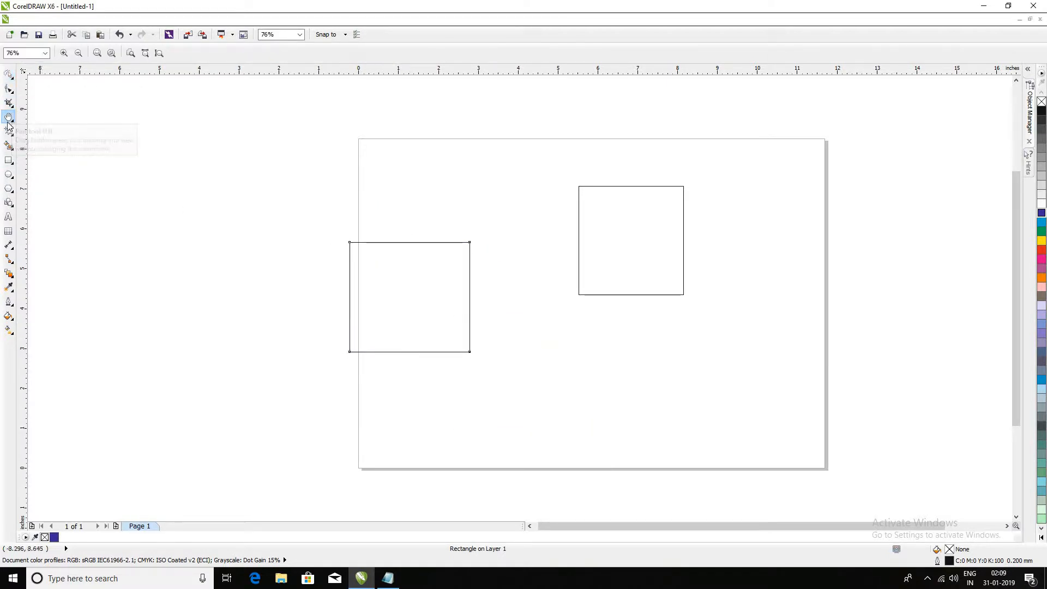
{"action": "left_click", "coordinate": [36, 119]}
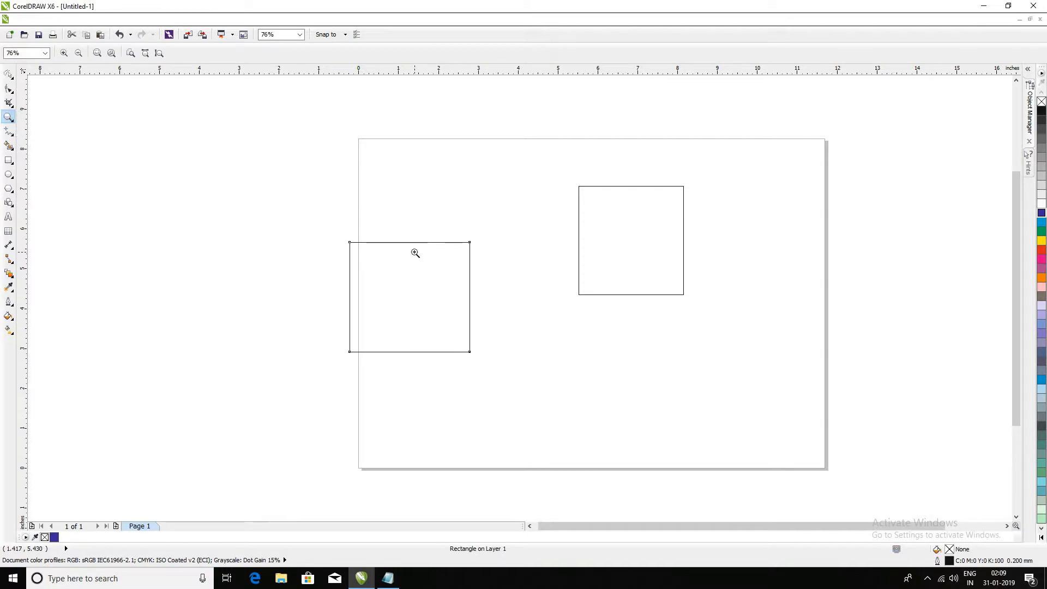
{"action": "left_click", "coordinate": [459, 289]}
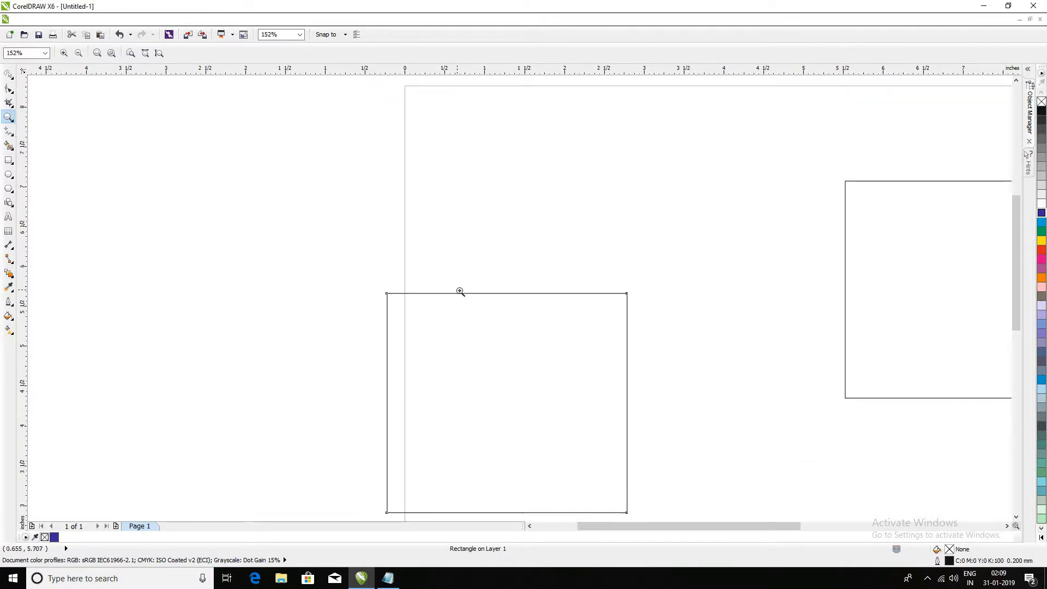
{"action": "left_click", "coordinate": [461, 300]}
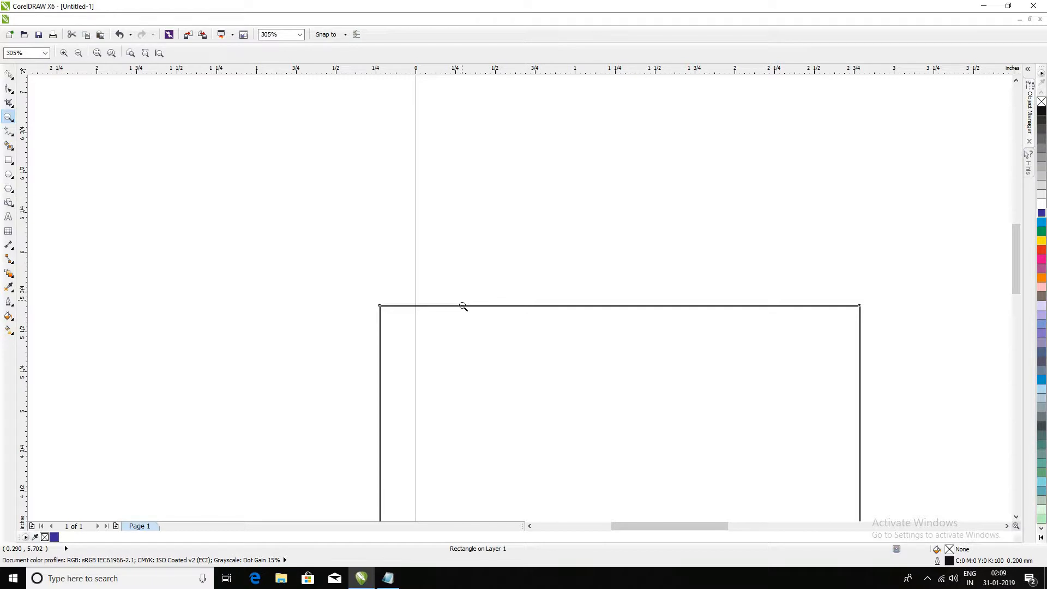
{"action": "right_click", "coordinate": [487, 313]}
{"action": "right_click", "coordinate": [506, 314]}
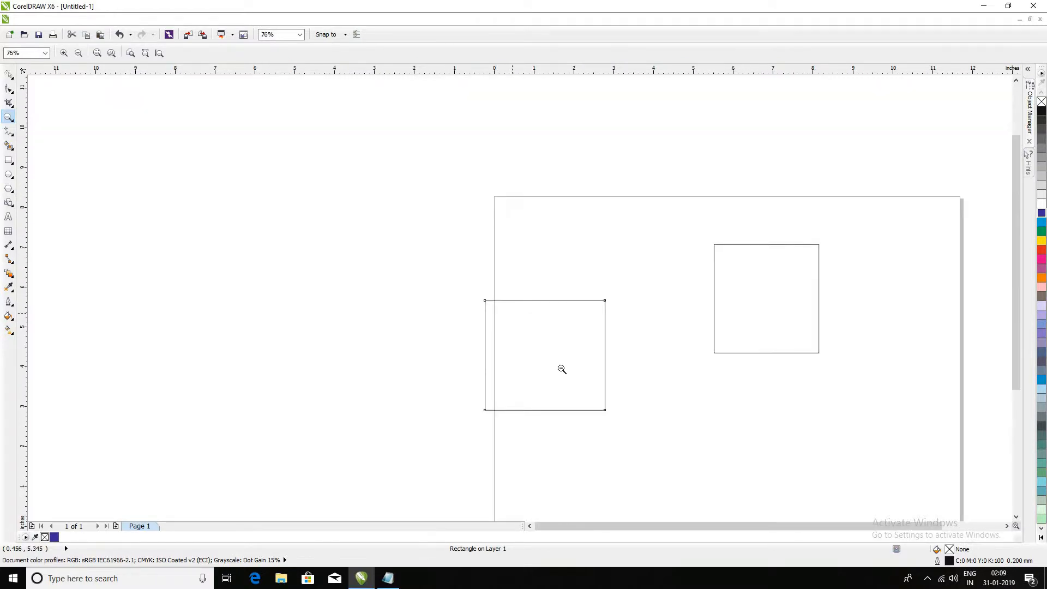
{"action": "right_click", "coordinate": [549, 321]}
{"action": "right_click", "coordinate": [533, 295]}
{"action": "left_click", "coordinate": [534, 300]}
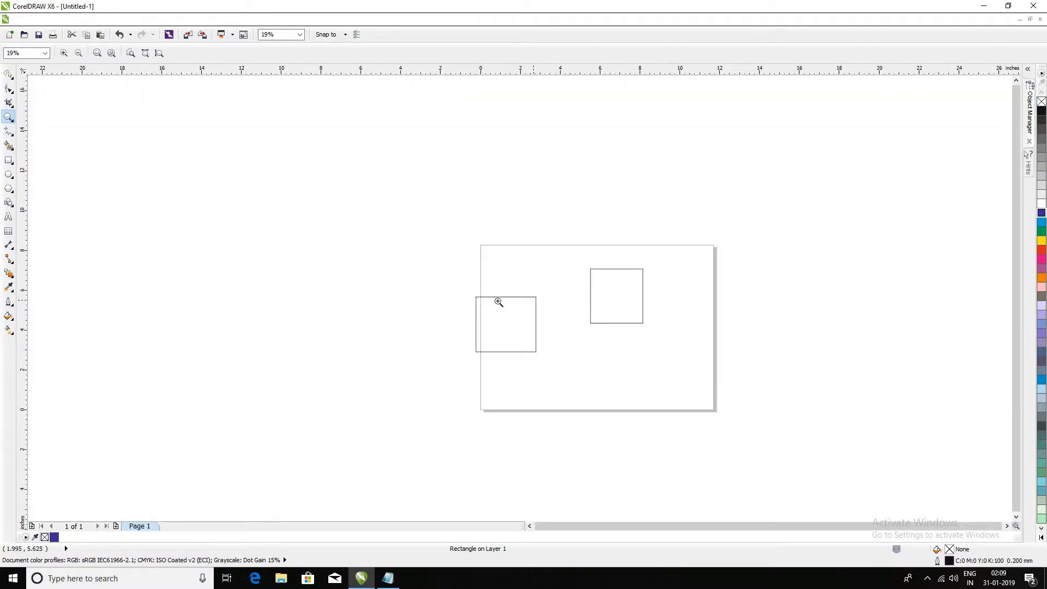
Examine both rectangles by shifting the view with the Pan tool and varying the magnification, ending at 75%
{"action": "left_click", "coordinate": [13, 121]}
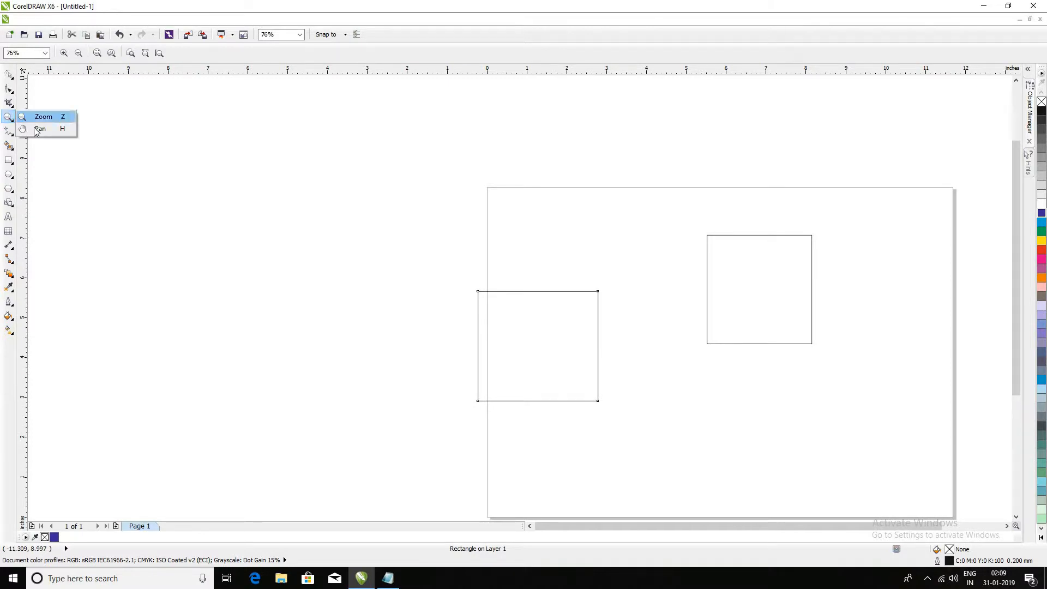
{"action": "left_click", "coordinate": [35, 128]}
{"action": "left_click_drag", "start_coordinate": [612, 296], "coordinate": [414, 296]}
{"action": "left_click_drag", "start_coordinate": [679, 308], "coordinate": [521, 222]}
{"action": "left_click_drag", "start_coordinate": [465, 257], "coordinate": [541, 316]}
{"action": "left_click_drag", "start_coordinate": [681, 219], "coordinate": [834, 161]}
{"action": "left_click_drag", "start_coordinate": [429, 264], "coordinate": [430, 184]}
{"action": "scroll", "coordinate": [430, 185], "scroll_direction": "up", "scroll_amount": 3}
{"action": "scroll", "coordinate": [430, 265], "scroll_direction": "up", "scroll_amount": 1}
{"action": "left_click_drag", "start_coordinate": [430, 265], "coordinate": [366, 263]}
{"action": "scroll", "coordinate": [418, 245], "scroll_direction": "down", "scroll_amount": 2}
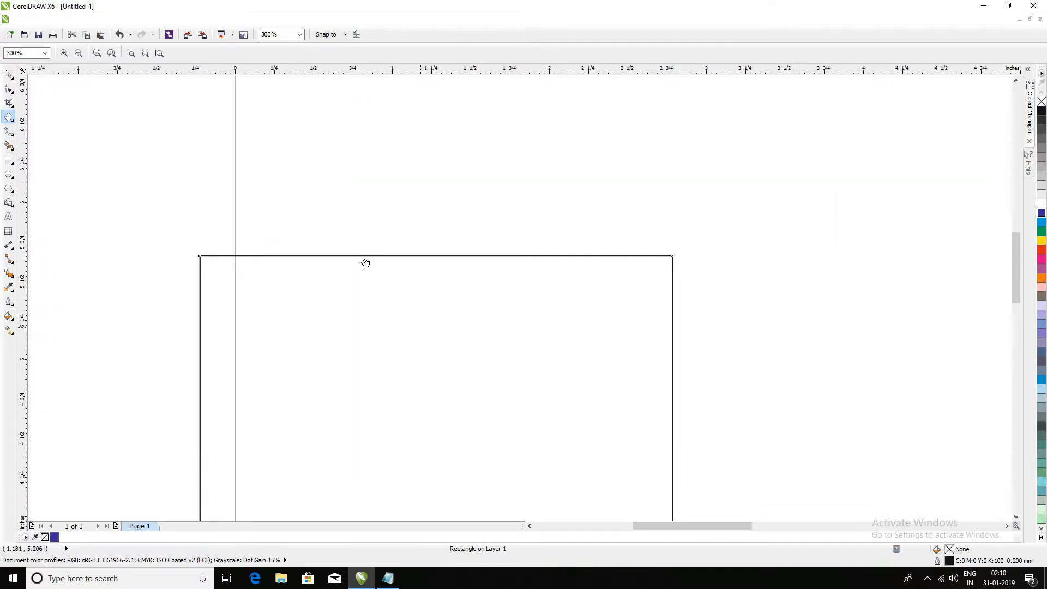
{"action": "scroll", "coordinate": [416, 273], "scroll_direction": "down", "scroll_amount": 3}
{"action": "scroll", "coordinate": [434, 290], "scroll_direction": "up", "scroll_amount": 2}
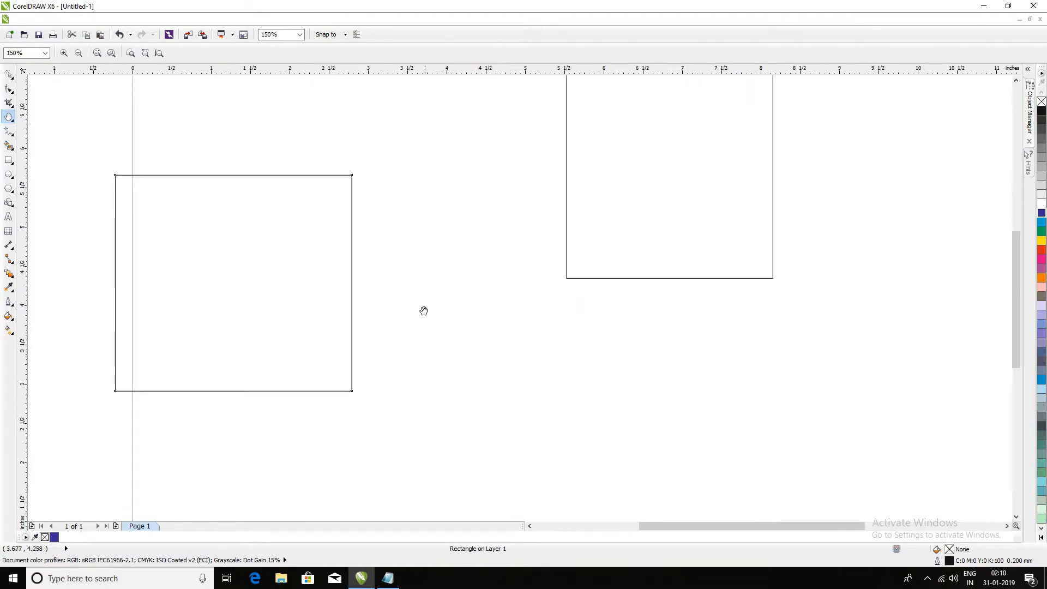
{"action": "scroll", "coordinate": [409, 306], "scroll_direction": "down", "scroll_amount": 1}
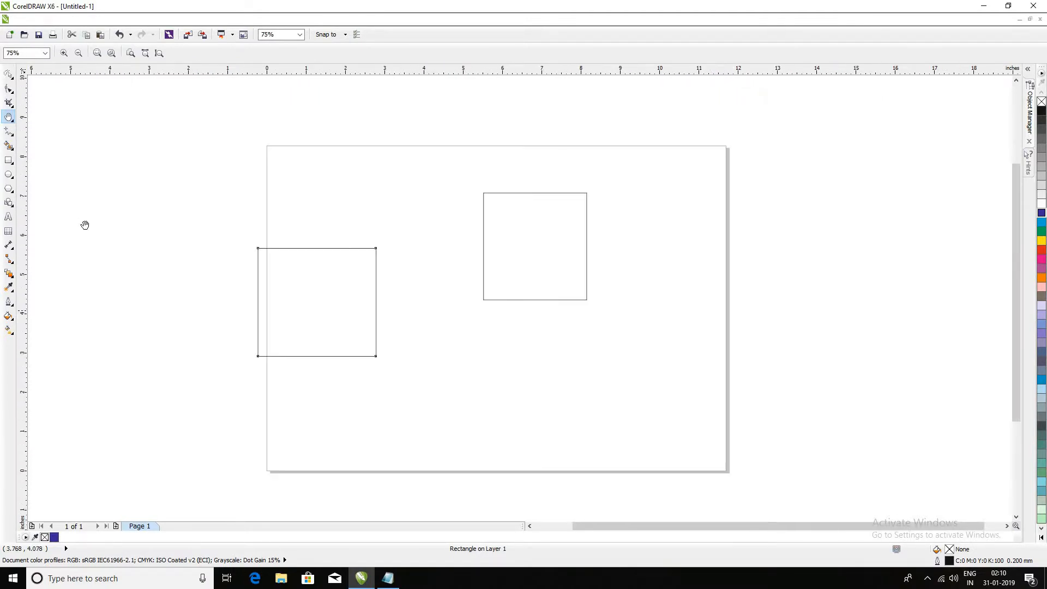
Delete the left rectangle and draw a table about 6.65 by 4.99 inches over the page's lower part
{"action": "left_click", "coordinate": [8, 231]}
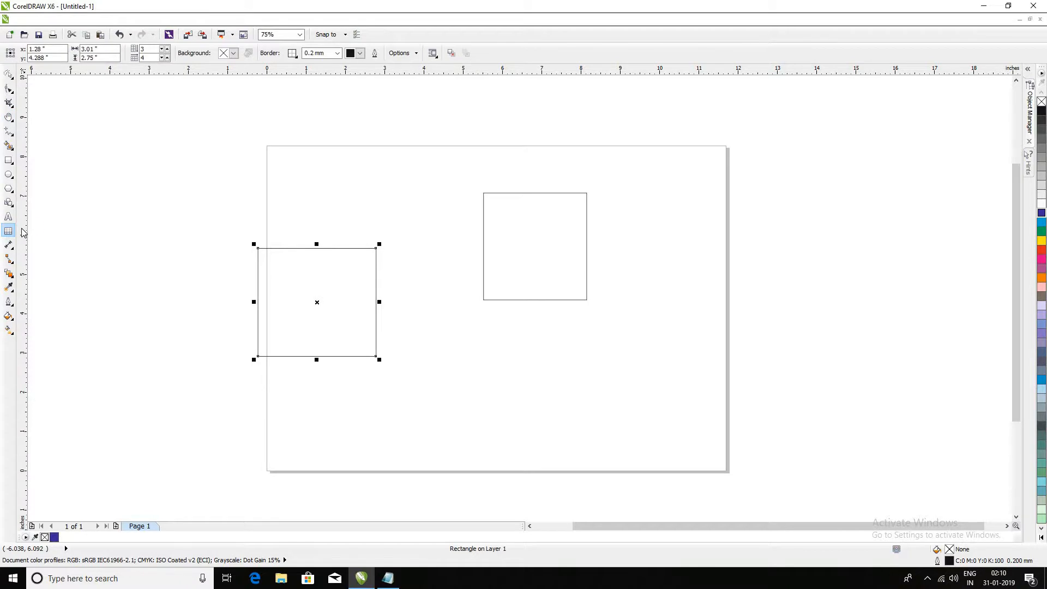
{"action": "key", "text": "Delete"}
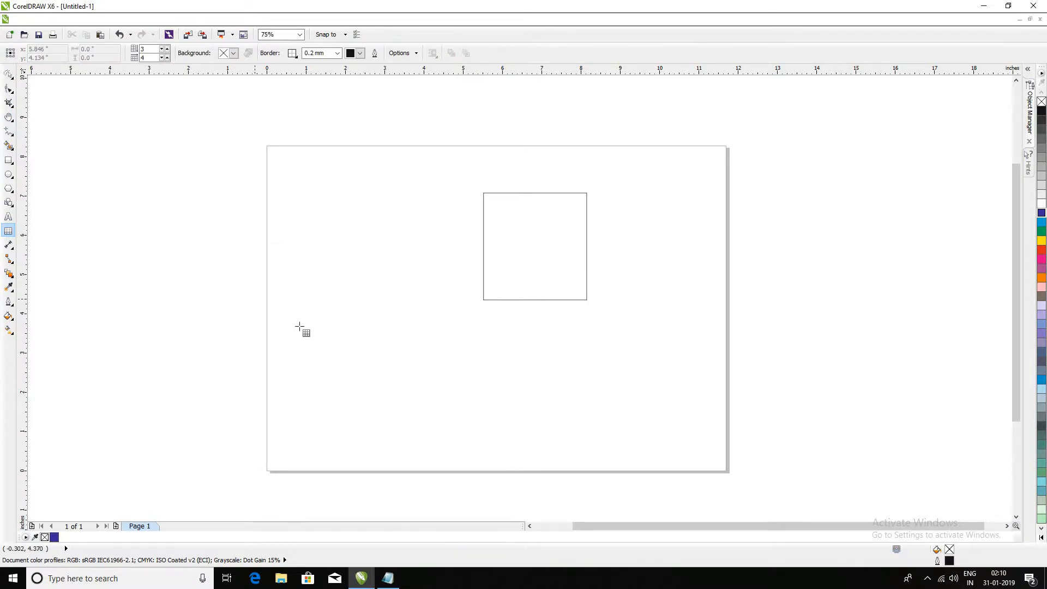
{"action": "left_click_drag", "start_coordinate": [296, 295], "coordinate": [557, 493]}
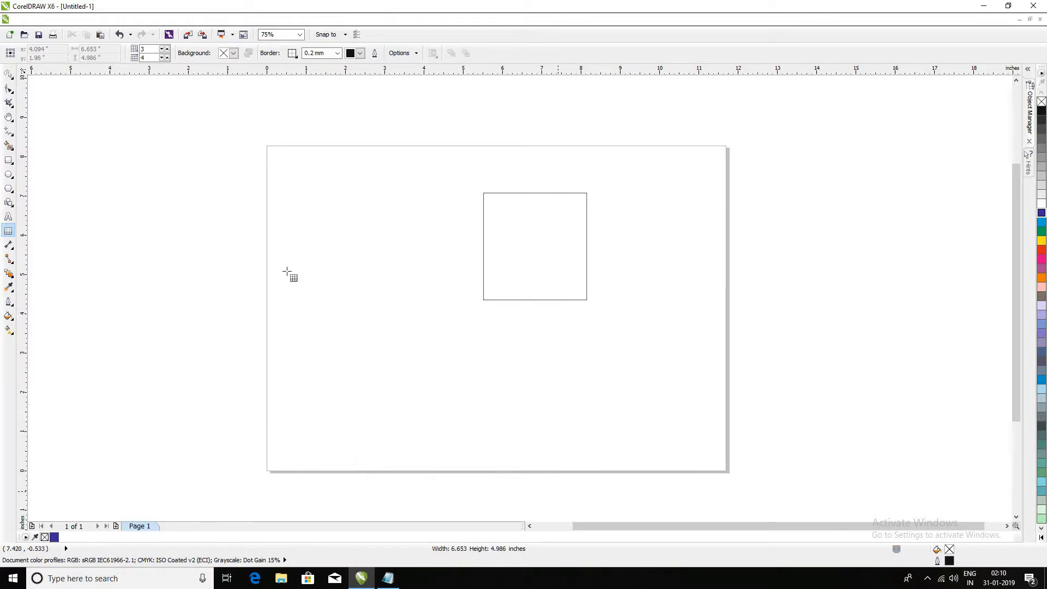
Set the table to 9 rows and 8 columns
{"action": "left_click", "coordinate": [167, 48]}
{"action": "left_click", "coordinate": [168, 48]}
{"action": "left_click", "coordinate": [168, 49]}
{"action": "left_click", "coordinate": [167, 49]}
{"action": "left_click", "coordinate": [167, 49]}
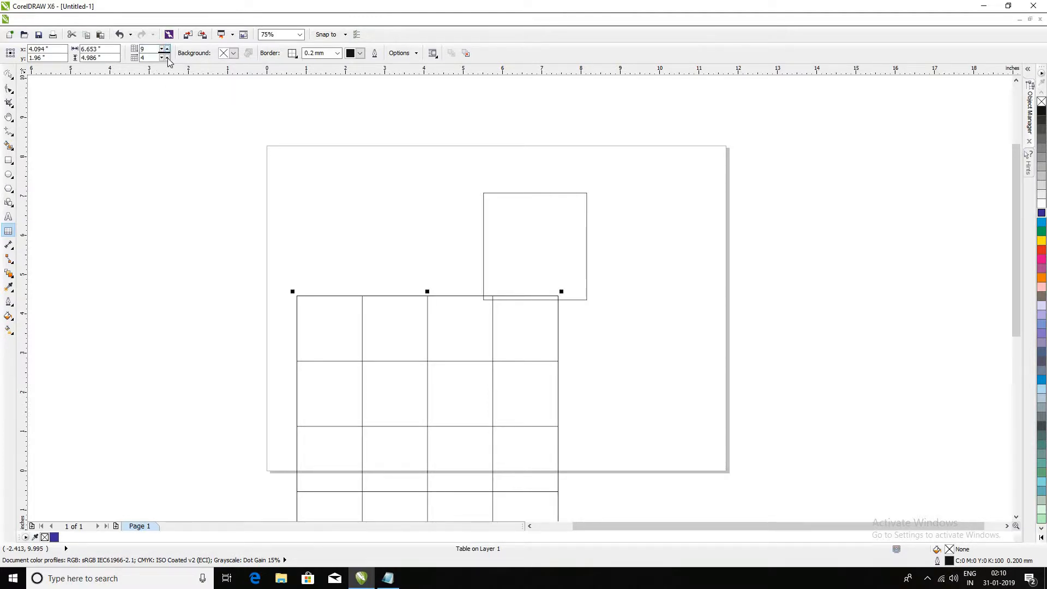
{"action": "left_click", "coordinate": [167, 56]}
{"action": "left_click", "coordinate": [167, 56]}
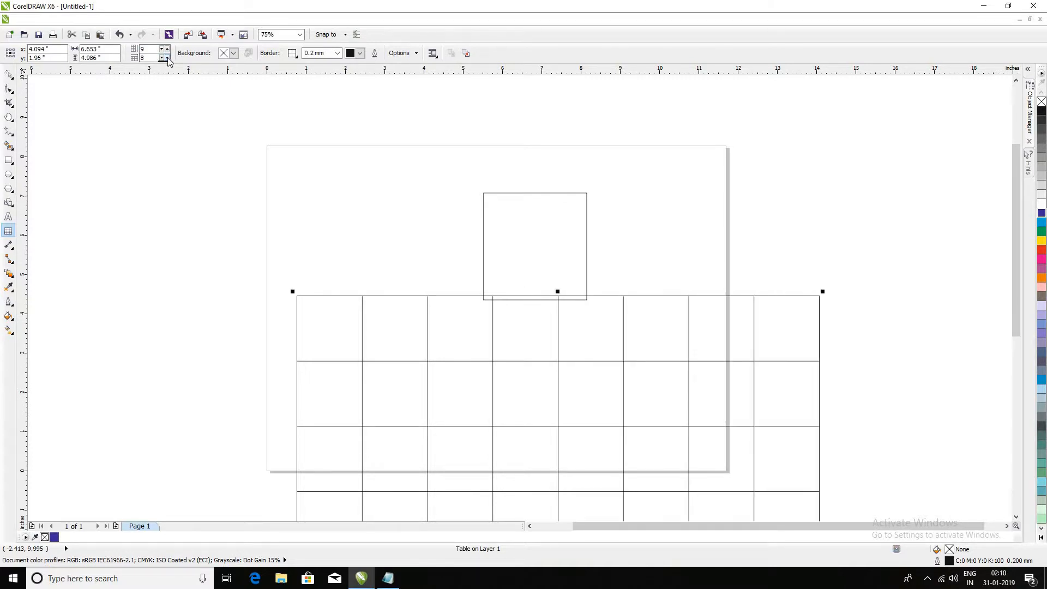
{"action": "scroll", "coordinate": [489, 288], "scroll_direction": "down", "scroll_amount": 1}
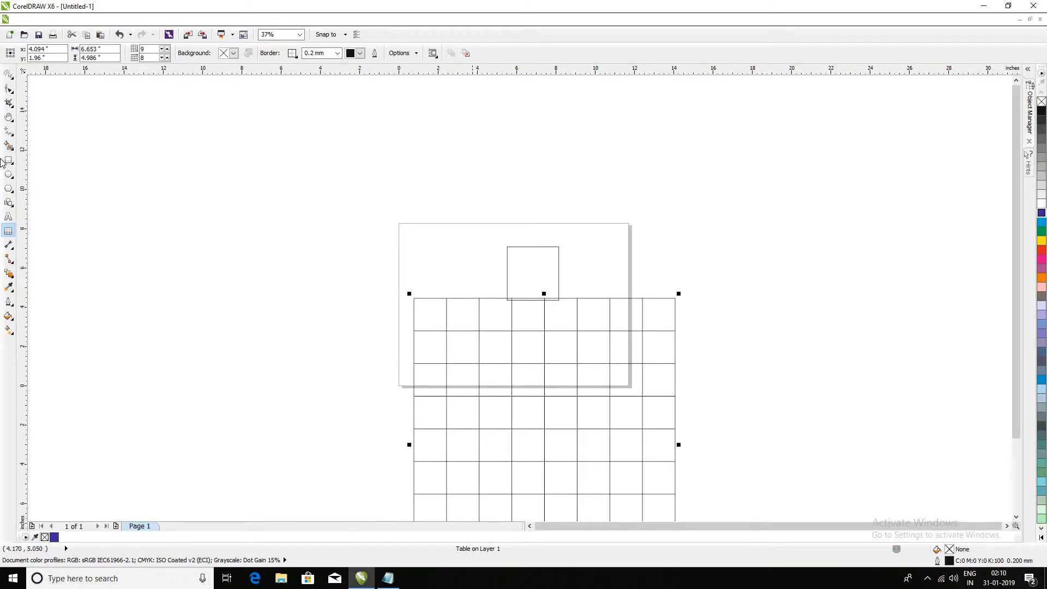
Select all objects and delete them, clearing both the table and the remaining rectangle
{"action": "left_click", "coordinate": [8, 74]}
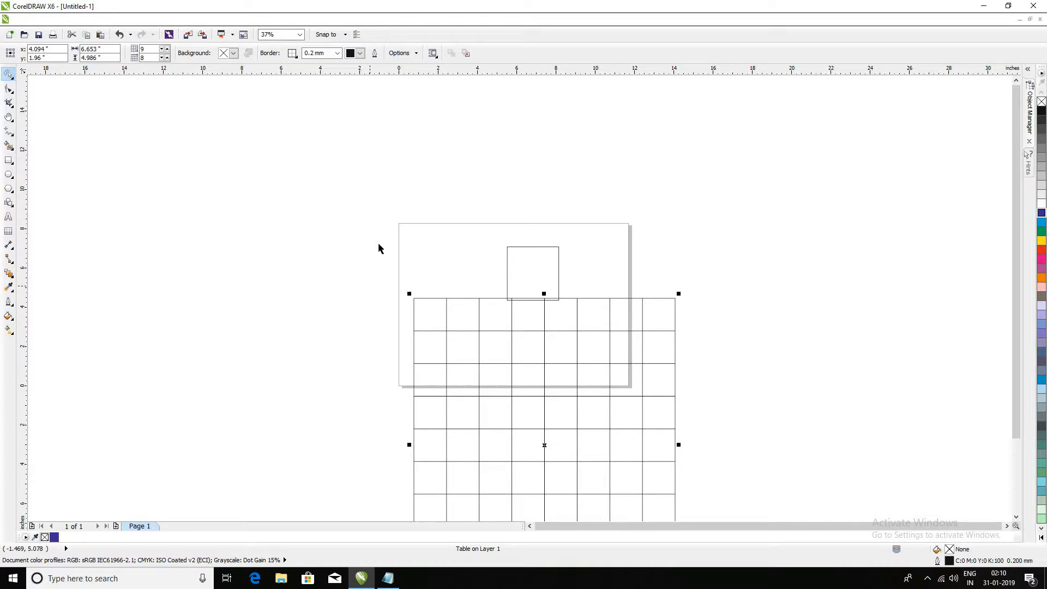
{"action": "left_click_drag", "start_coordinate": [309, 217], "coordinate": [698, 500]}
{"action": "left_click", "coordinate": [92, 155]}
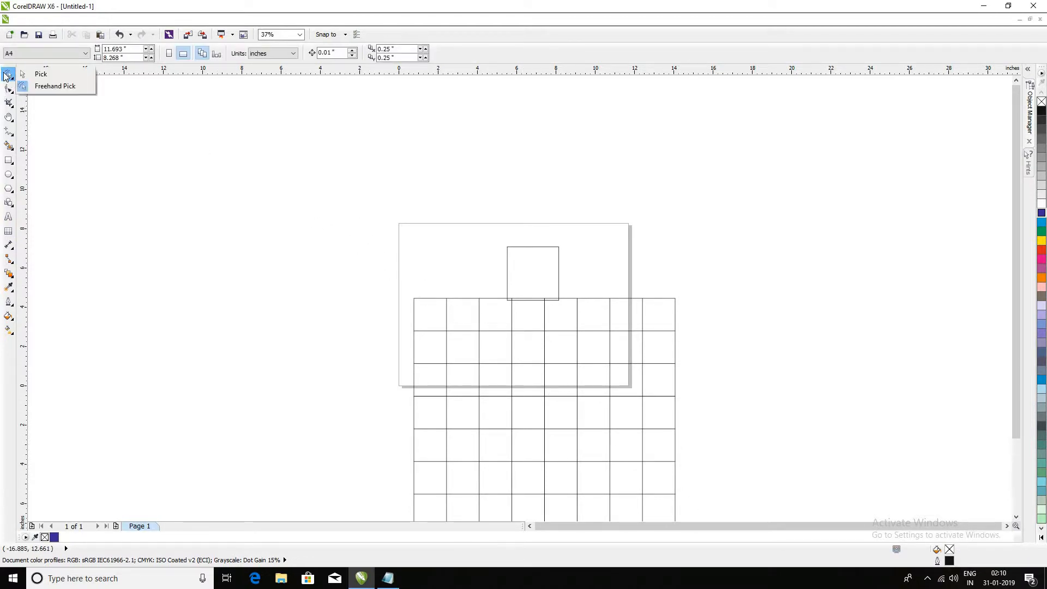
{"action": "double_click", "coordinate": [5, 75]}
{"action": "key", "text": "Delete"}
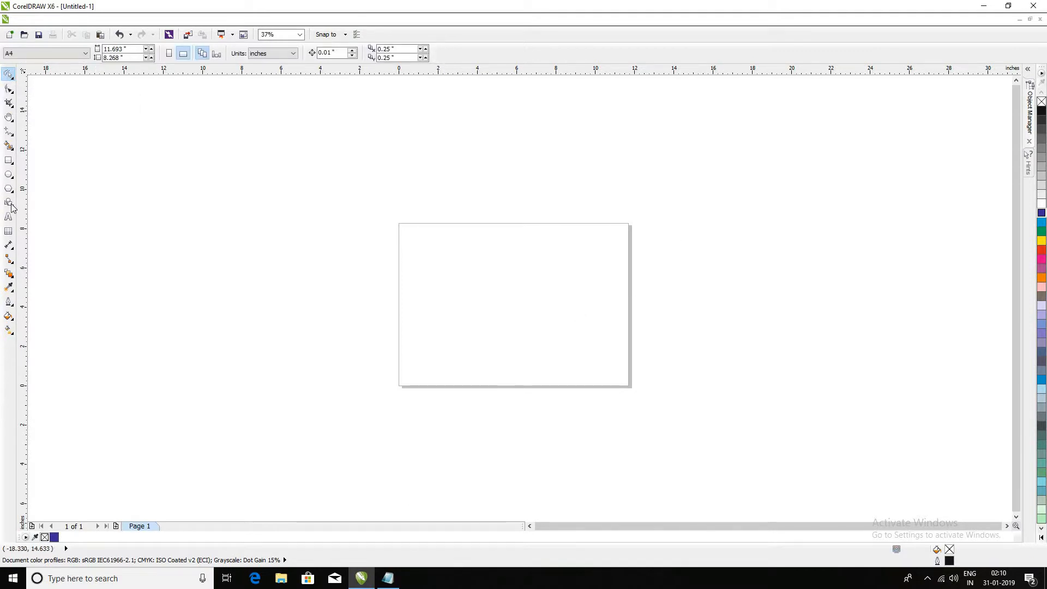
Draw a large rectangle in the page's upper left and a smaller one about 2.42 by 1.61 inches beside it
{"action": "left_click", "coordinate": [8, 160]}
{"action": "left_click_drag", "start_coordinate": [420, 232], "coordinate": [518, 293]}
{"action": "left_click_drag", "start_coordinate": [533, 253], "coordinate": [581, 285]}
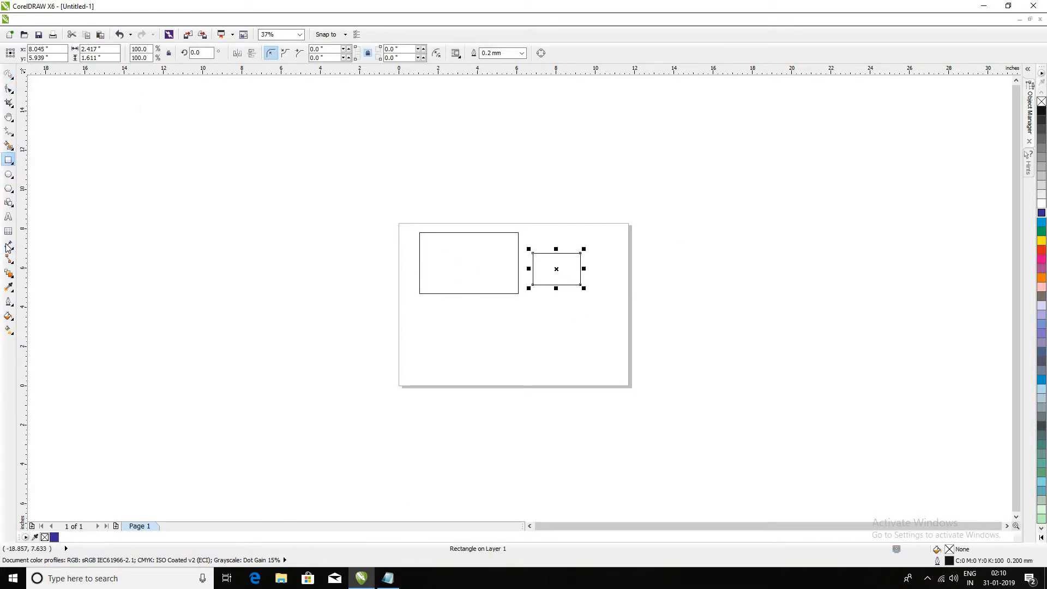
Add a parallel dimension across the large rectangle's width, with the dimension line just below its bottom edge
{"action": "left_click", "coordinate": [8, 245]}
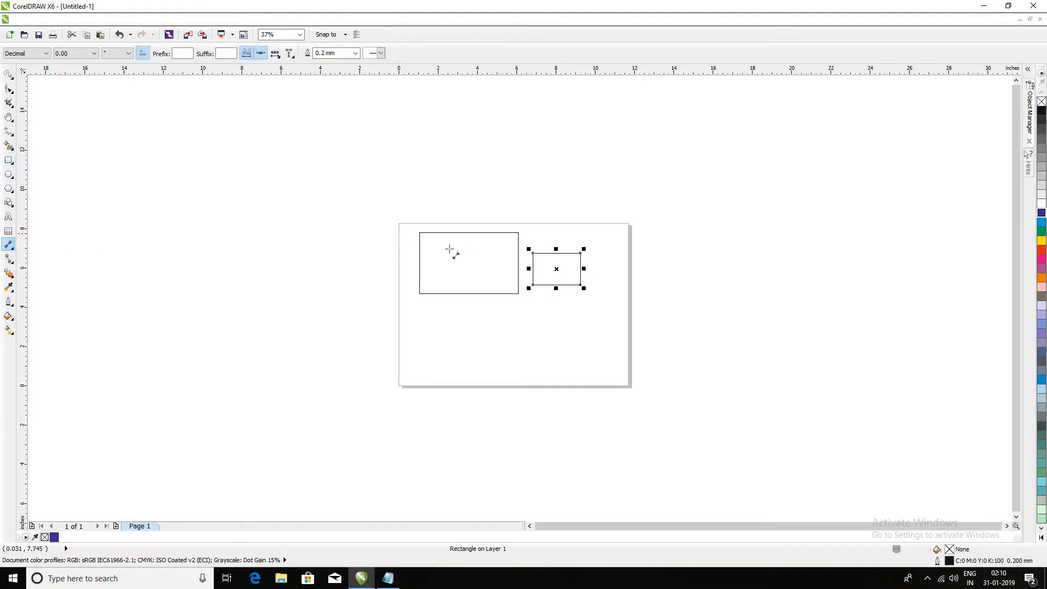
{"action": "scroll", "coordinate": [463, 245], "scroll_direction": "up", "scroll_amount": 2}
{"action": "scroll", "coordinate": [309, 227], "scroll_direction": "up", "scroll_amount": 2}
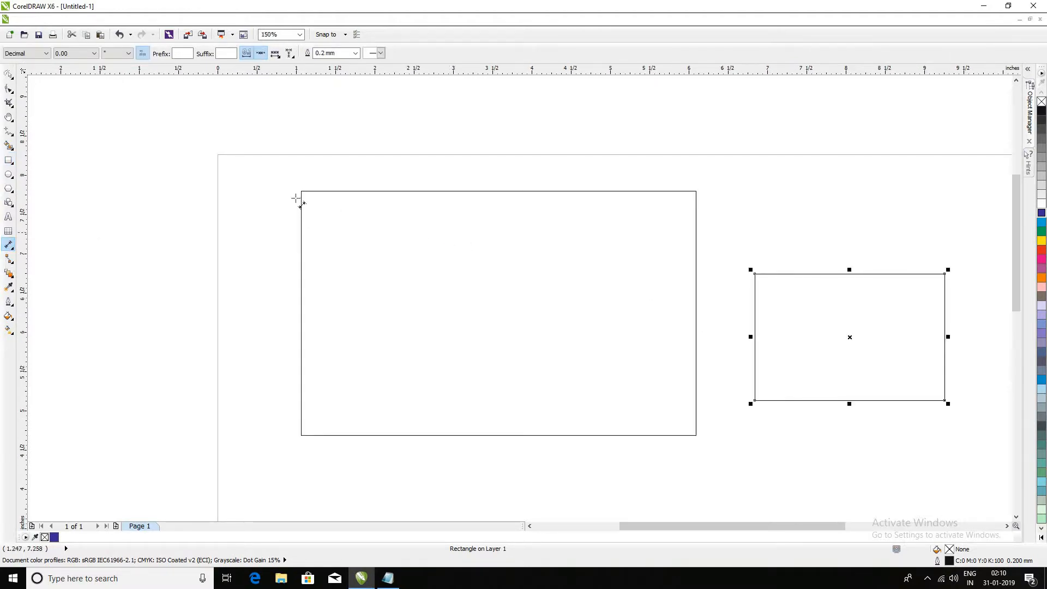
{"action": "left_click", "coordinate": [11, 247]}
{"action": "left_click", "coordinate": [48, 244]}
{"action": "left_click_drag", "start_coordinate": [294, 180], "coordinate": [703, 180]}
{"action": "left_click", "coordinate": [393, 445]}
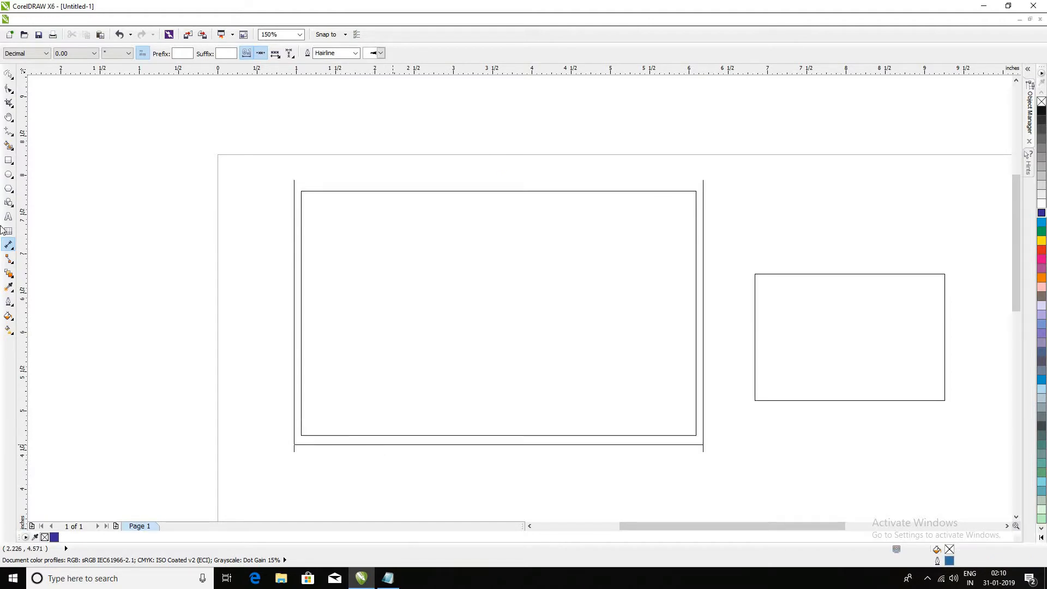
Add a vertical dimension for the large rectangle's height, with the dimension line outside its left edge
{"action": "left_click", "coordinate": [10, 245]}
{"action": "left_click", "coordinate": [54, 255]}
{"action": "left_click_drag", "start_coordinate": [308, 164], "coordinate": [334, 436]}
{"action": "left_click", "coordinate": [253, 428]}
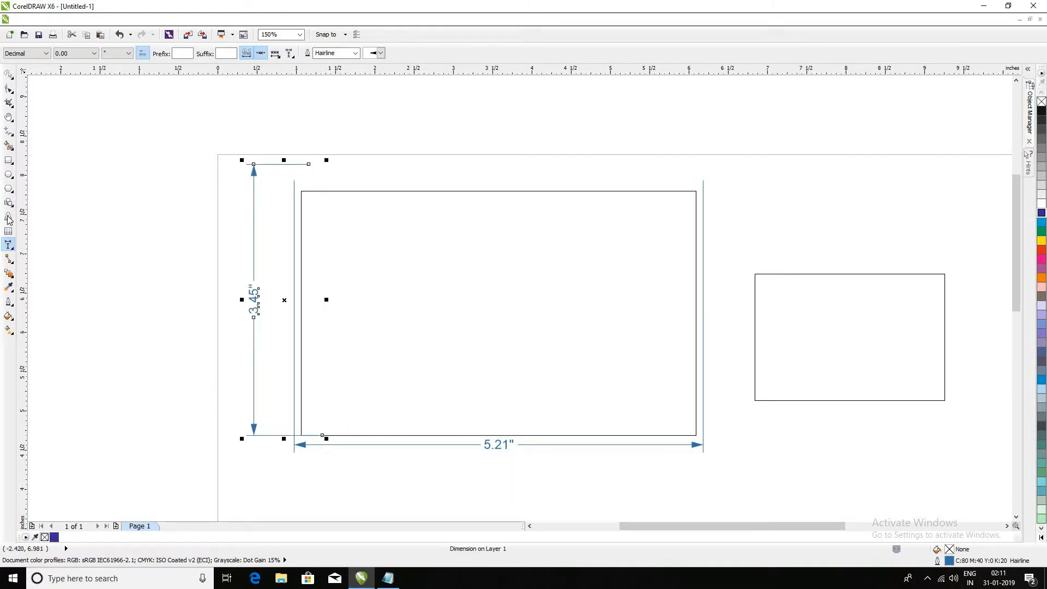
Add an angular dimension between the top and right edges of the large rectangle, with its arc inside the corner
{"action": "left_click", "coordinate": [21, 254]}
{"action": "left_click", "coordinate": [55, 267]}
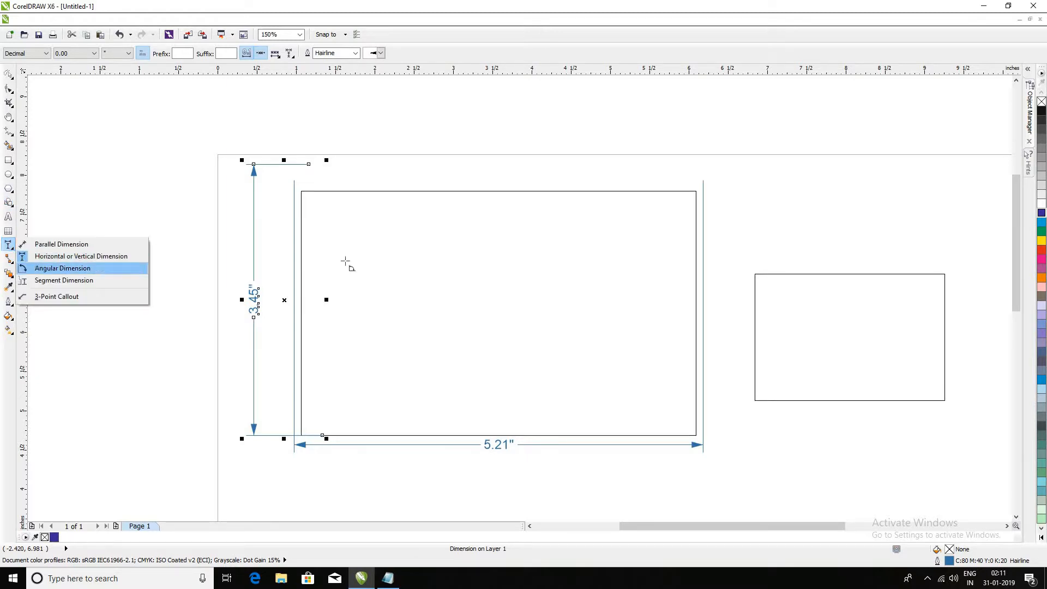
{"action": "left_click", "coordinate": [598, 191]}
{"action": "left_click", "coordinate": [673, 192]}
{"action": "left_click", "coordinate": [695, 313]}
{"action": "left_click", "coordinate": [583, 191]}
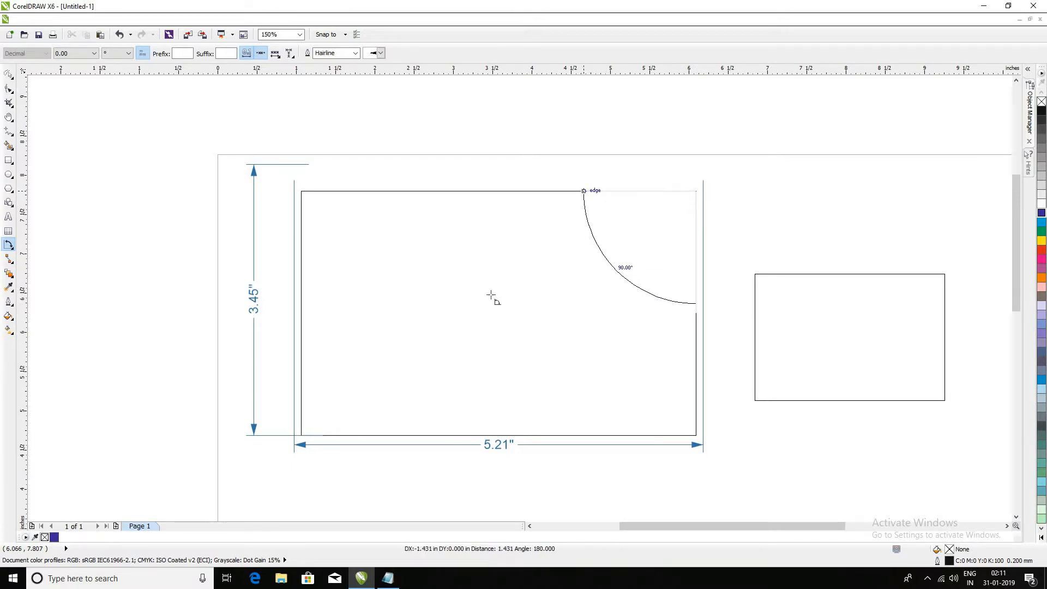
{"action": "left_click", "coordinate": [551, 250]}
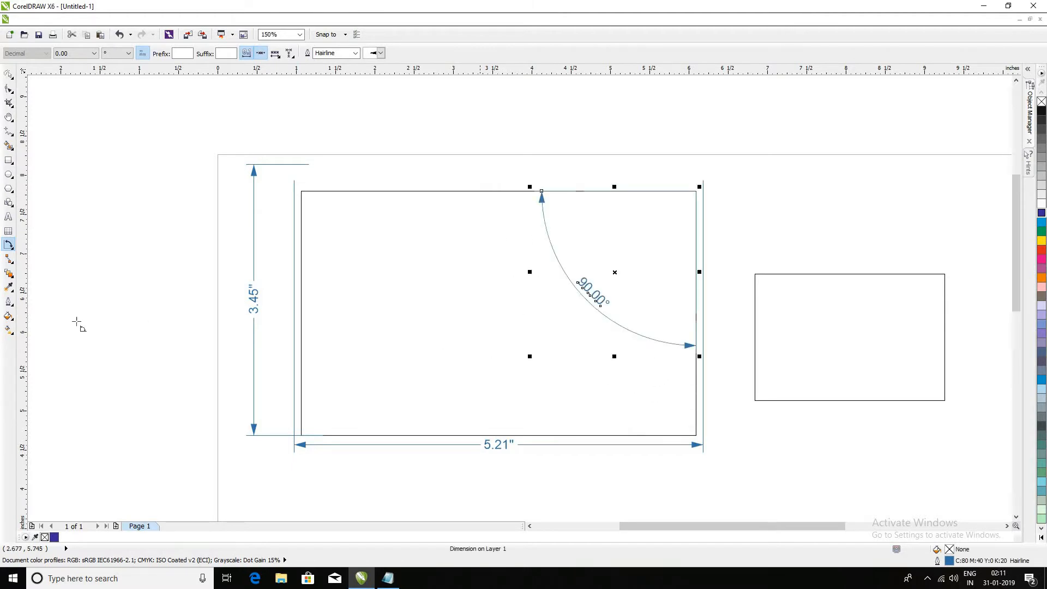
Add a segment dimension for the large rectangle's top edge, with the dimension line just above the edge
{"action": "left_click", "coordinate": [8, 244]}
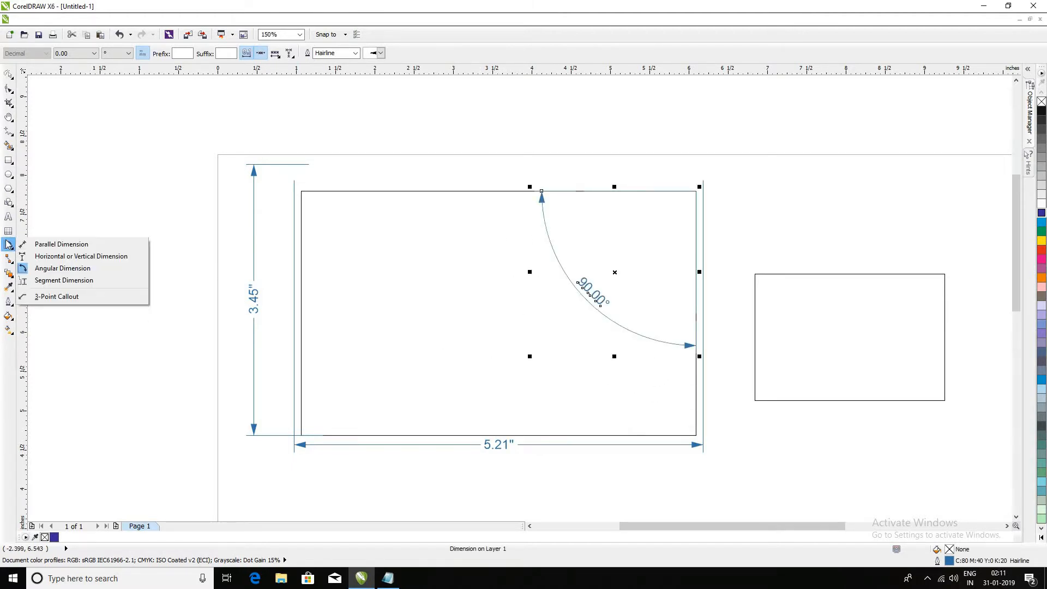
{"action": "left_click", "coordinate": [61, 280]}
{"action": "left_click", "coordinate": [365, 191]}
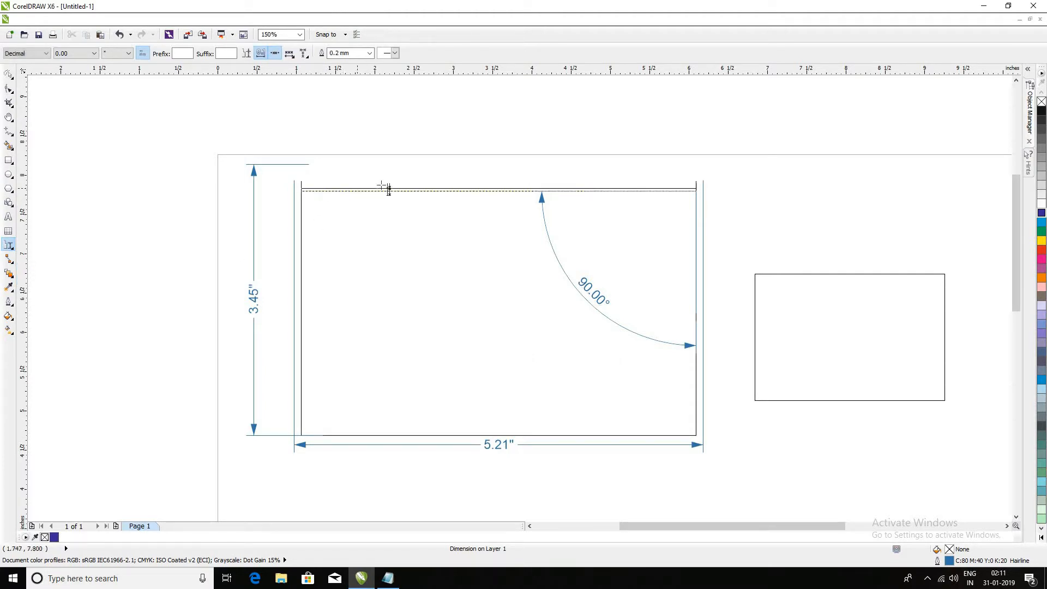
{"action": "left_click", "coordinate": [392, 160]}
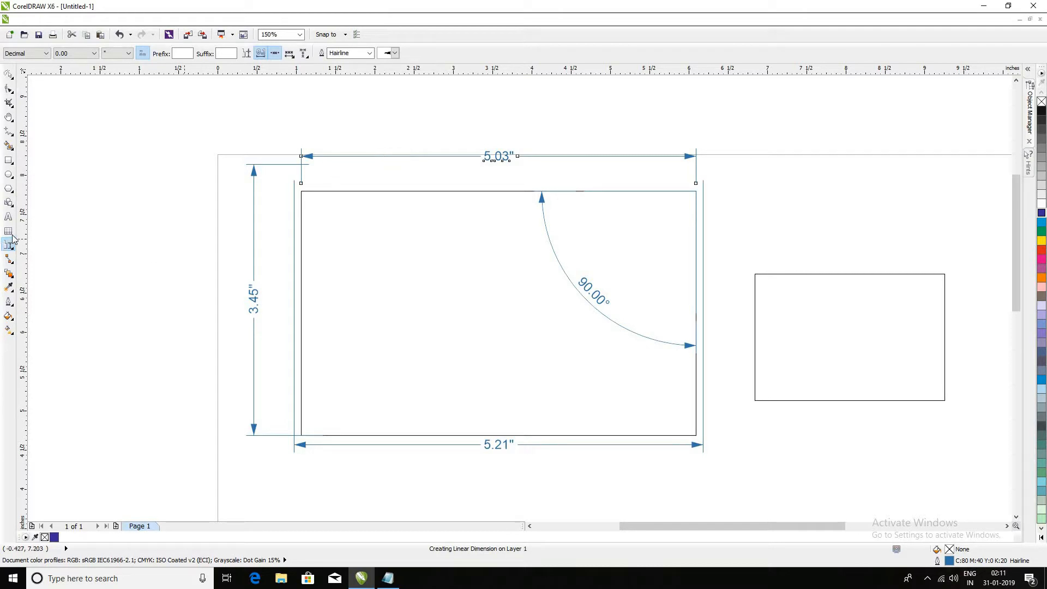
Delete the segment dimension, both rectangles and all remaining dimensions to clear the page
{"action": "left_click", "coordinate": [9, 75]}
{"action": "key", "text": "Delete"}
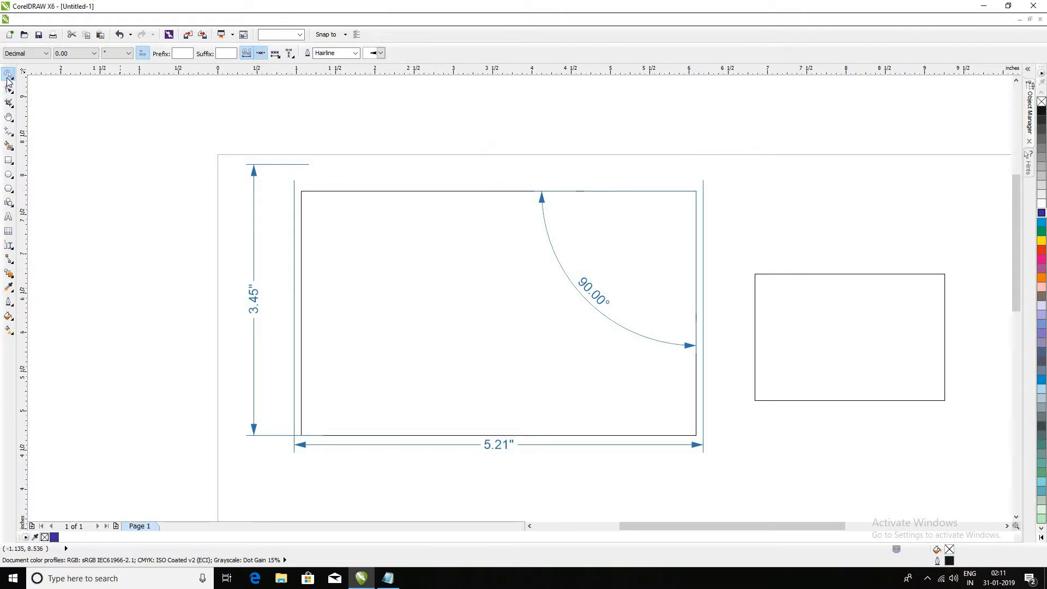
{"action": "left_click", "coordinate": [6, 77]}
{"action": "mouse_move", "coordinate": [8, 74]}
{"action": "left_click", "coordinate": [44, 75]}
{"action": "left_click", "coordinate": [332, 191]}
{"action": "key", "text": "Delete"}
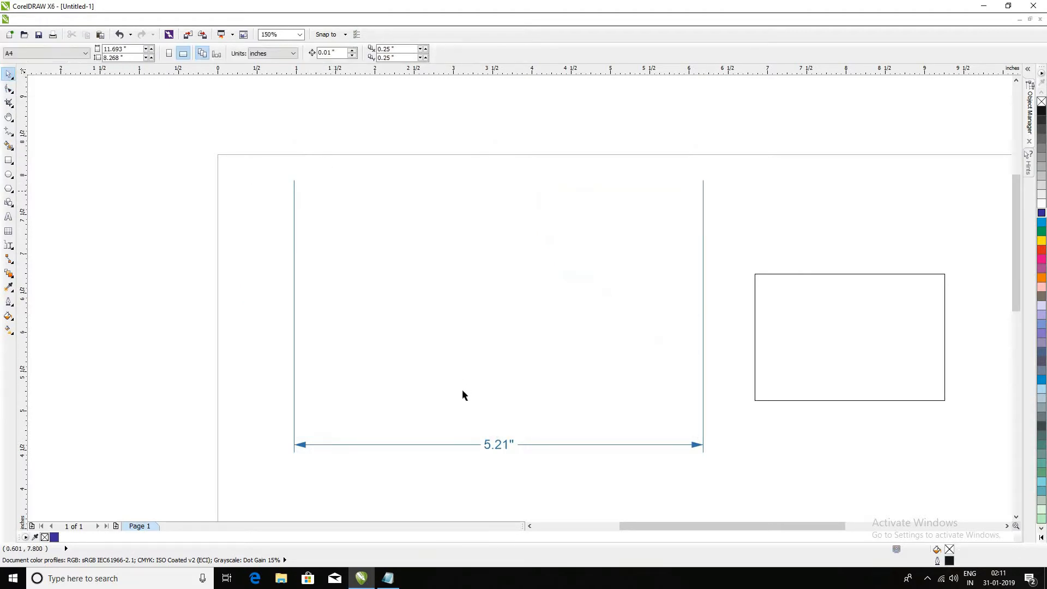
{"action": "left_click_drag", "start_coordinate": [927, 531], "coordinate": [958, 483]}
{"action": "key", "text": "Delete"}
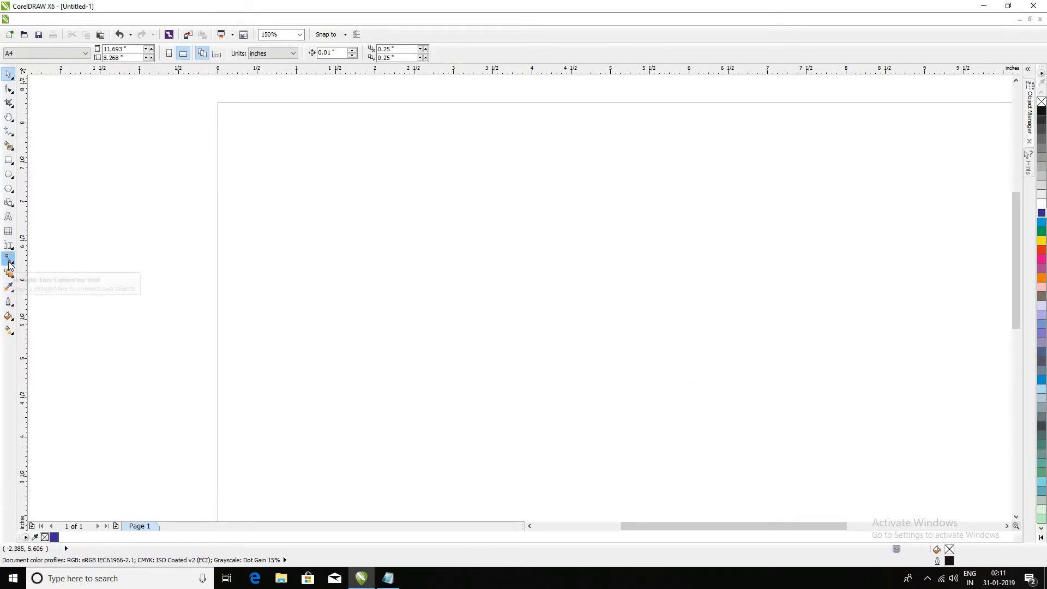
Draw rectangles of about 2.17 by 1.16 inches near the page's upper left, 1.29 by 1.96 below it, and 1.56 by 1.98 to their right
{"action": "left_click", "coordinate": [10, 261]}
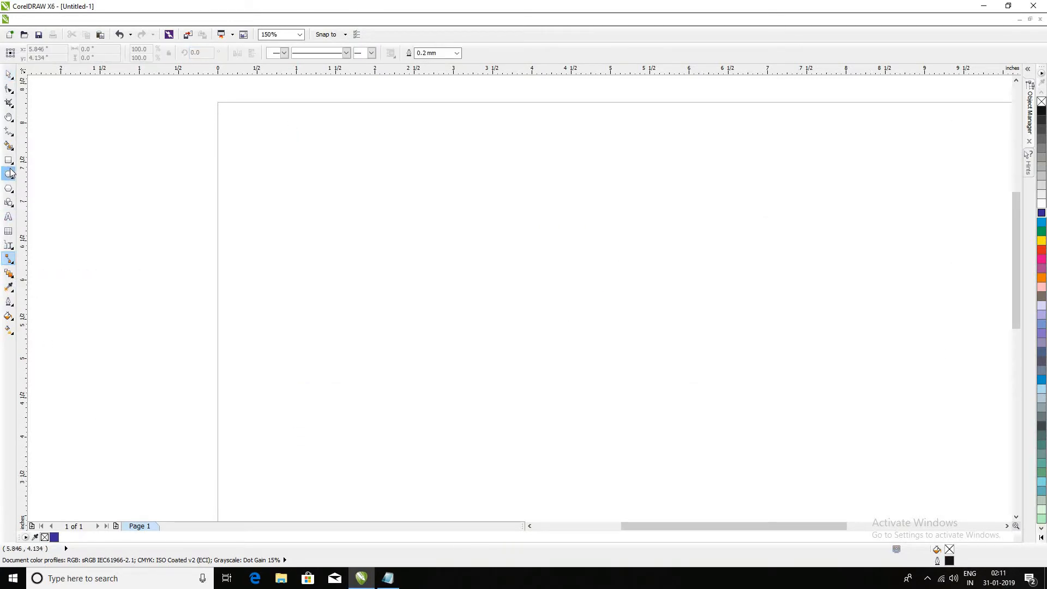
{"action": "left_click", "coordinate": [9, 161]}
{"action": "mouse_move", "coordinate": [269, 125]}
{"action": "left_mouse_down"}
{"action": "mouse_move", "coordinate": [400, 224]}
{"action": "mouse_move", "coordinate": [441, 216]}
{"action": "left_mouse_up"}
{"action": "scroll", "coordinate": [329, 267], "scroll_direction": "down", "scroll_amount": 1}
{"action": "mouse_move", "coordinate": [277, 278]}
{"action": "left_mouse_down"}
{"action": "mouse_move", "coordinate": [420, 431]}
{"action": "mouse_move", "coordinate": [378, 432]}
{"action": "left_mouse_up"}
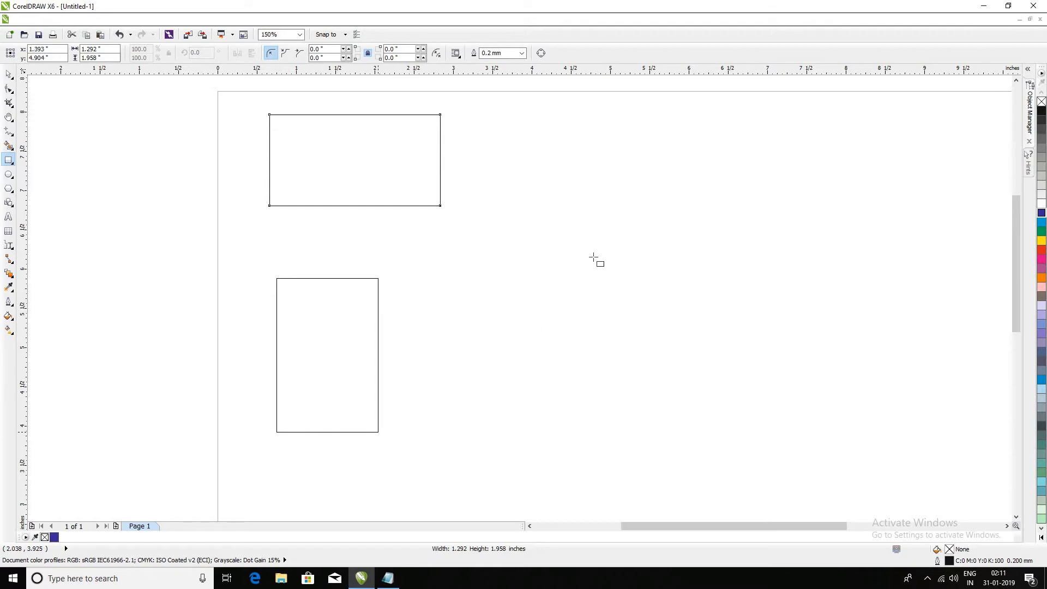
{"action": "left_click_drag", "start_coordinate": [585, 156], "coordinate": [708, 312]}
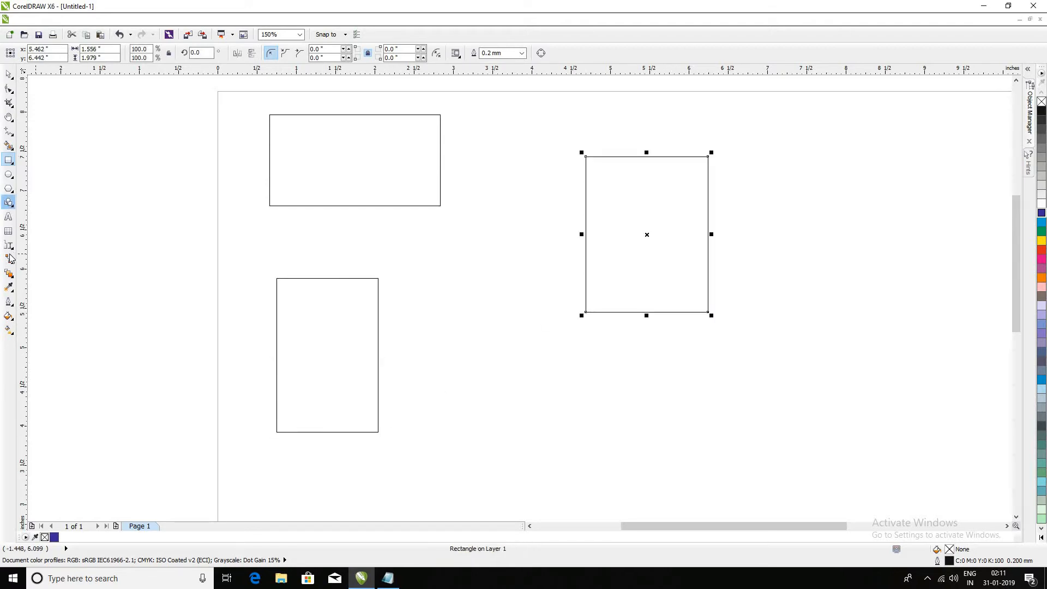
Add straight-line connectors between the two left rectangles' facing edges and from the lower-left rectangle's right edge to the right rectangle's left edge
{"action": "scroll", "coordinate": [5, 262], "scroll_direction": "down", "scroll_amount": 2}
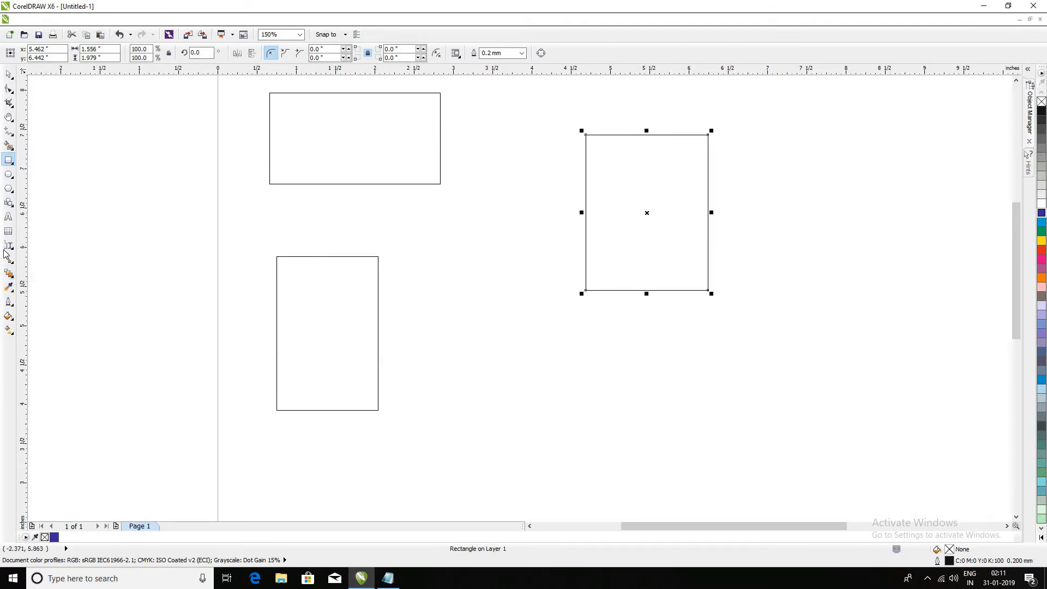
{"action": "left_click", "coordinate": [8, 260]}
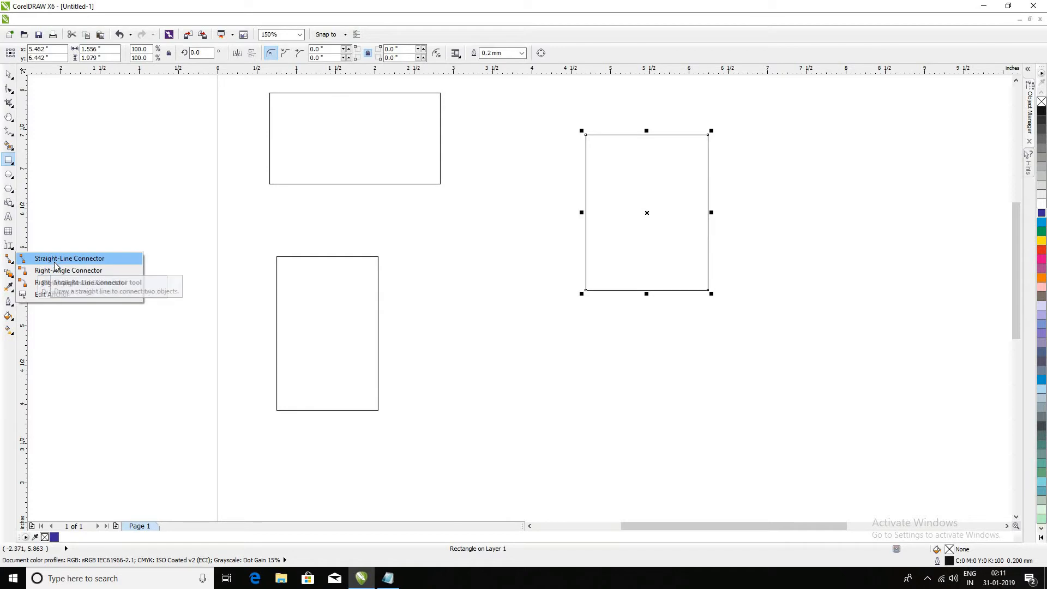
{"action": "left_click", "coordinate": [86, 260]}
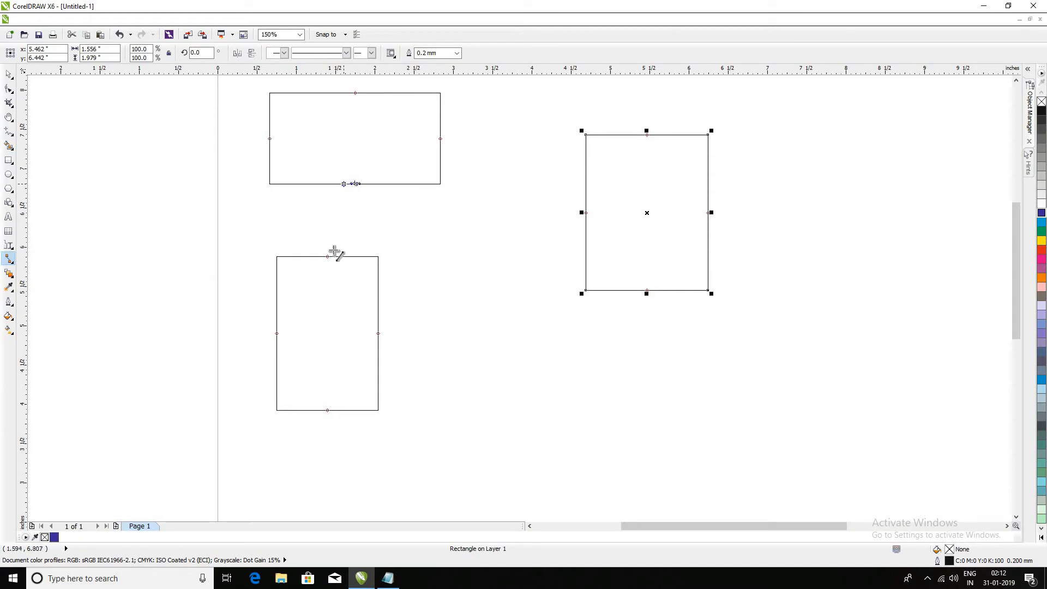
{"action": "left_click_drag", "start_coordinate": [346, 184], "coordinate": [345, 256]}
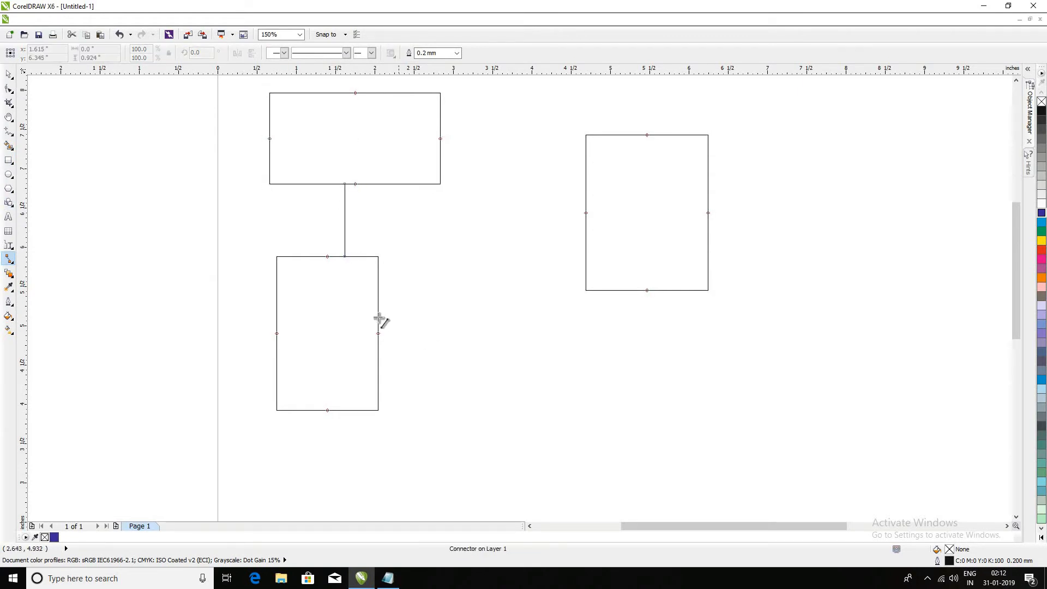
{"action": "left_click_drag", "start_coordinate": [377, 316], "coordinate": [586, 262]}
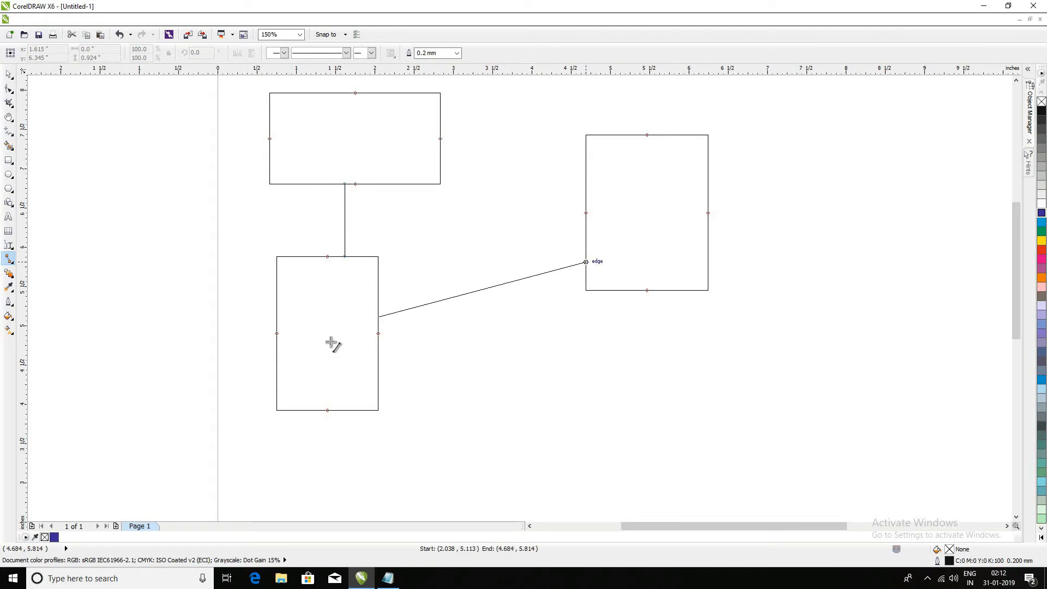
Add a right-angle connector from the upper-left rectangle to the right rectangle's top edge, and a right-angle round connector between the two left rectangles' left edges
{"action": "left_click", "coordinate": [43, 271]}
{"action": "left_click_drag", "start_coordinate": [441, 106], "coordinate": [613, 134]}
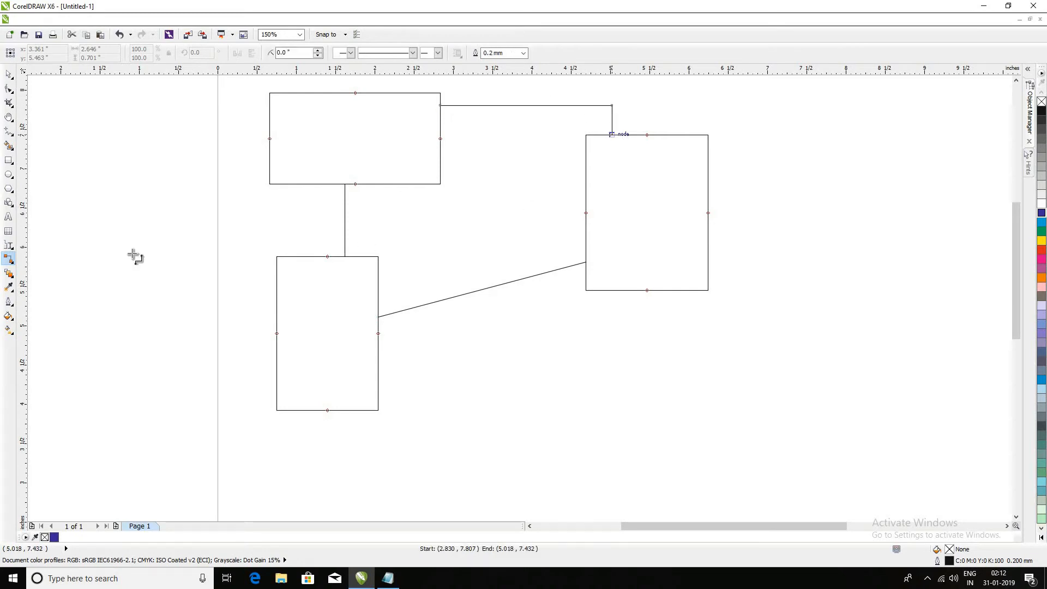
{"action": "left_click", "coordinate": [14, 265]}
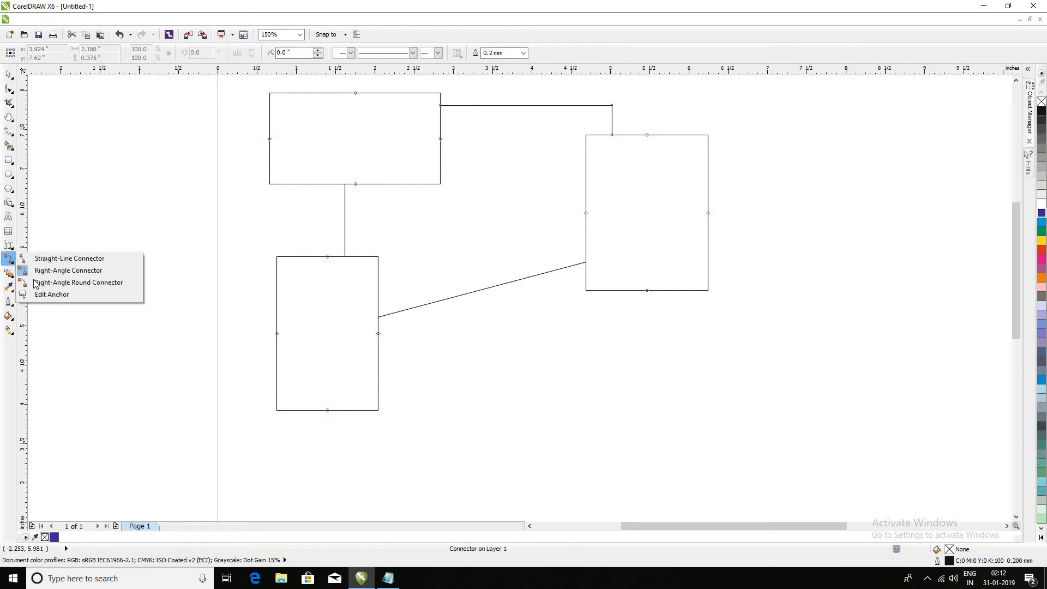
{"action": "left_click", "coordinate": [39, 282]}
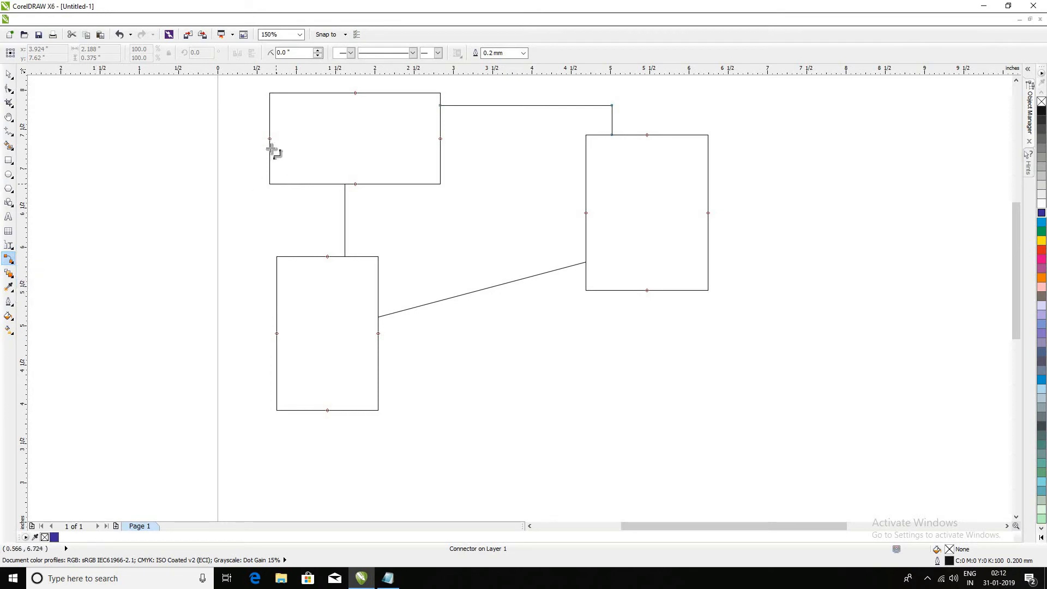
{"action": "left_click_drag", "start_coordinate": [271, 149], "coordinate": [277, 320]}
{"action": "left_click", "coordinate": [12, 261]}
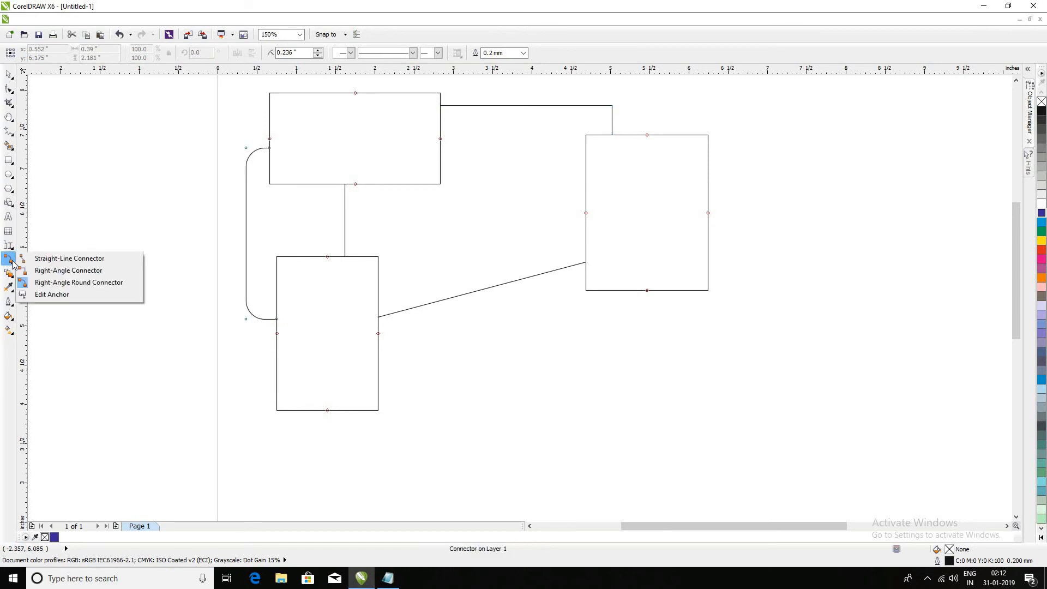
Move the lower-left rectangle down, the right rectangle right and down, and the upper-left rectangle right and up to the page's top edge
{"action": "left_click", "coordinate": [8, 74]}
{"action": "left_click", "coordinate": [378, 383]}
{"action": "left_click_drag", "start_coordinate": [381, 379], "coordinate": [380, 457]}
{"action": "scroll", "coordinate": [400, 335], "scroll_direction": "down", "scroll_amount": 4}
{"action": "left_click_drag", "start_coordinate": [376, 353], "coordinate": [400, 385]}
{"action": "left_click_drag", "start_coordinate": [624, 252], "coordinate": [744, 359]}
{"action": "scroll", "coordinate": [426, 188], "scroll_direction": "down", "scroll_amount": 2}
{"action": "left_click_drag", "start_coordinate": [432, 121], "coordinate": [454, 108]}
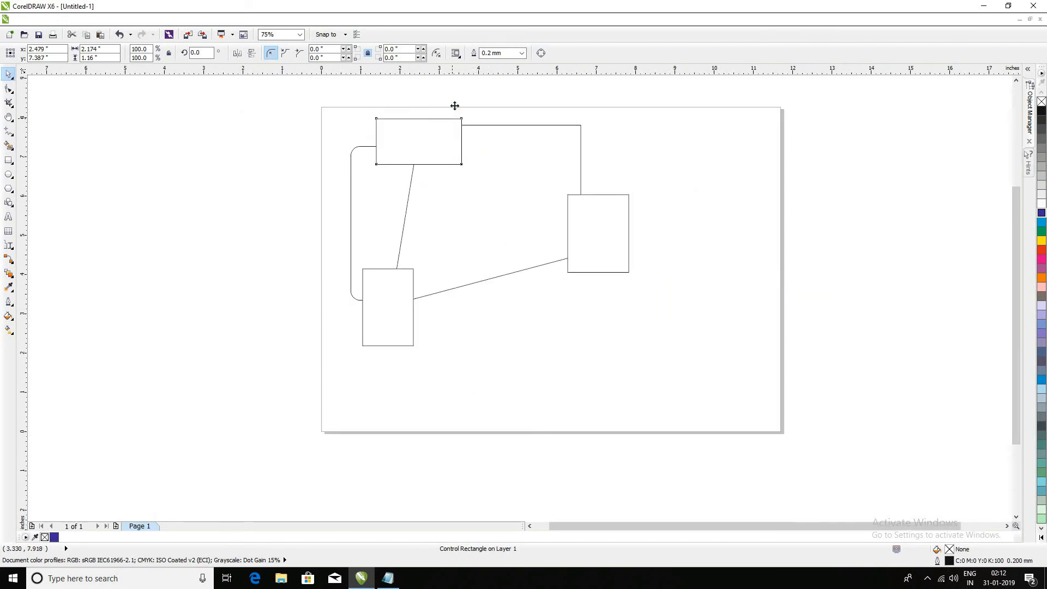
{"action": "left_click", "coordinate": [492, 170]}
{"action": "scroll", "coordinate": [478, 168], "scroll_direction": "down", "scroll_amount": 1}
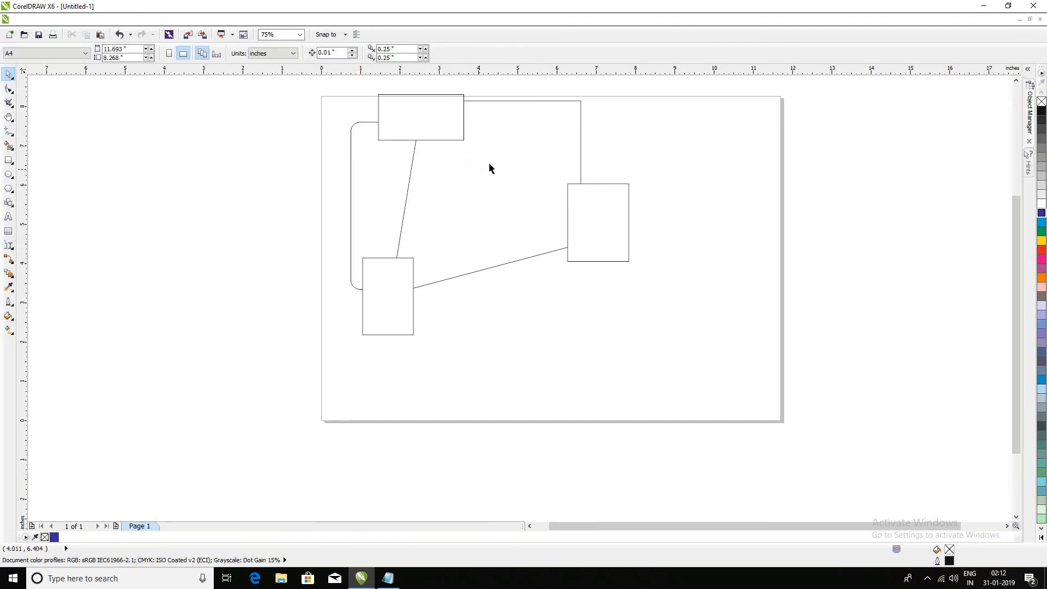
Draw an unattached straight-line connector, about 0.72 by 1.74 inches, in the empty space between the three connected rectangles
{"action": "scroll", "coordinate": [489, 162], "scroll_direction": "up", "scroll_amount": 1}
{"action": "scroll", "coordinate": [465, 182], "scroll_direction": "down", "scroll_amount": 1}
{"action": "key", "text": "space"}
{"action": "left_click_drag", "start_coordinate": [449, 178], "coordinate": [421, 247]}
{"action": "left_click", "coordinate": [8, 75]}
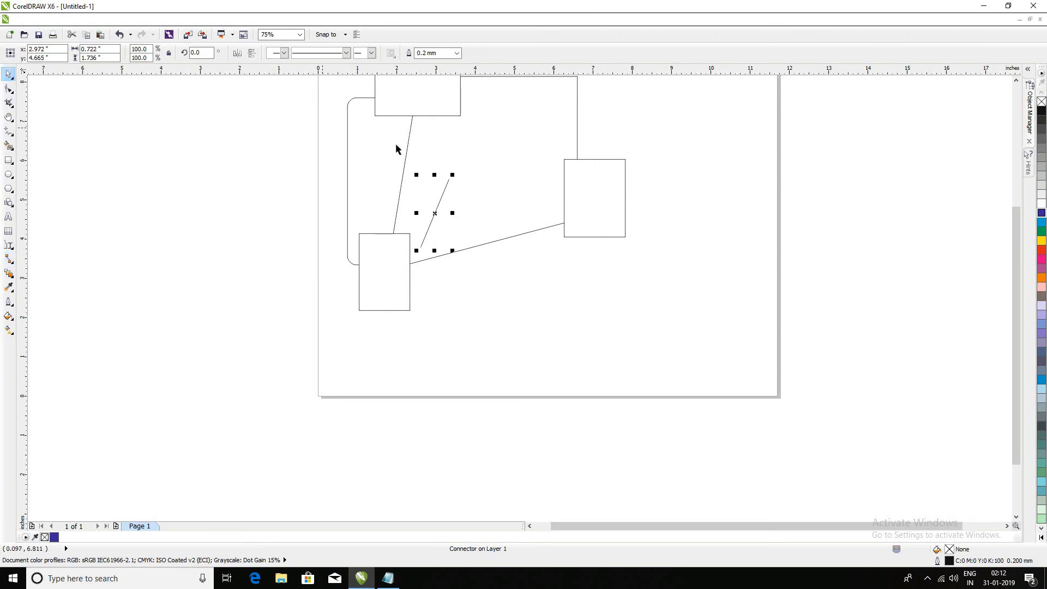